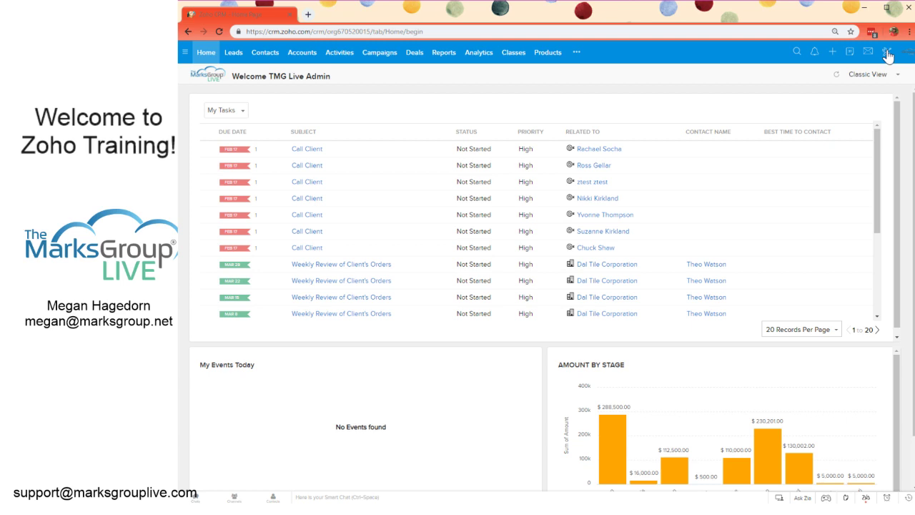
Open the Accounts module's 'test' layout via Setup > Modules and Fields > Layouts
{"action": "left_click", "coordinate": [887, 53]}
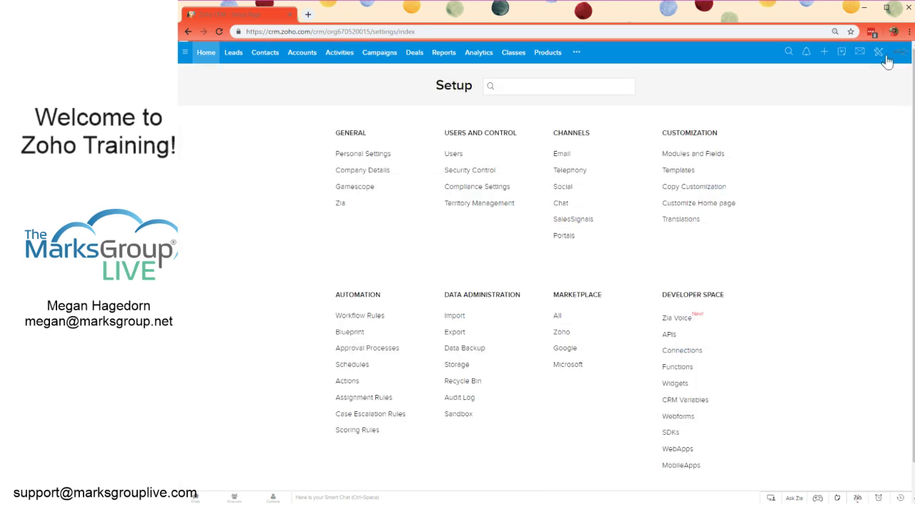
{"action": "left_click", "coordinate": [678, 156]}
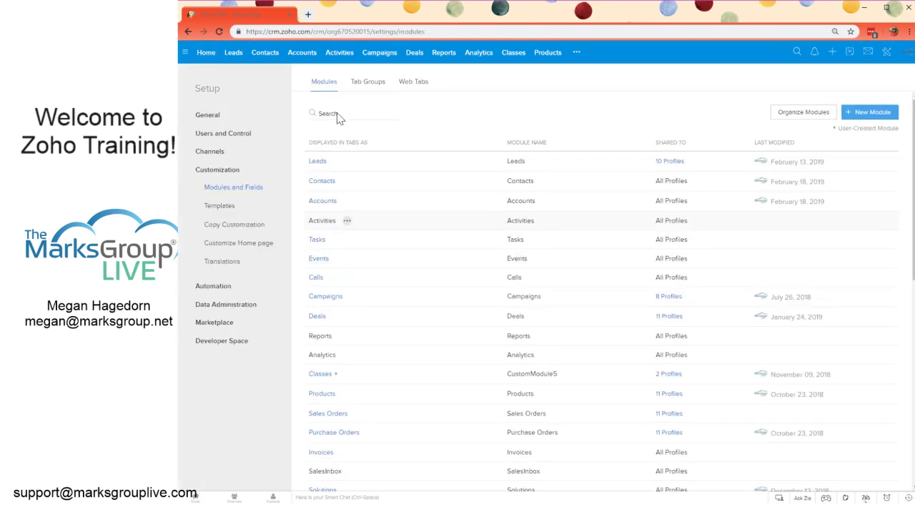
{"action": "mouse_move", "coordinate": [326, 207]}
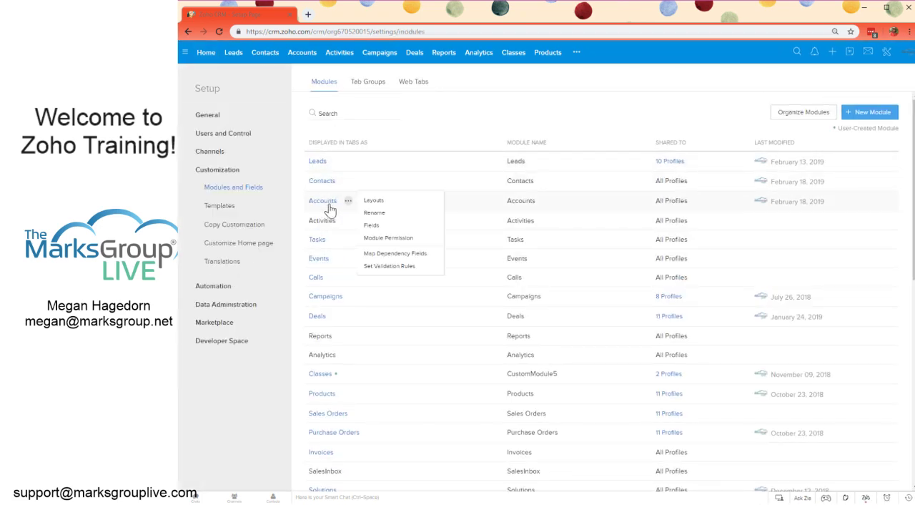
{"action": "left_click", "coordinate": [327, 206]}
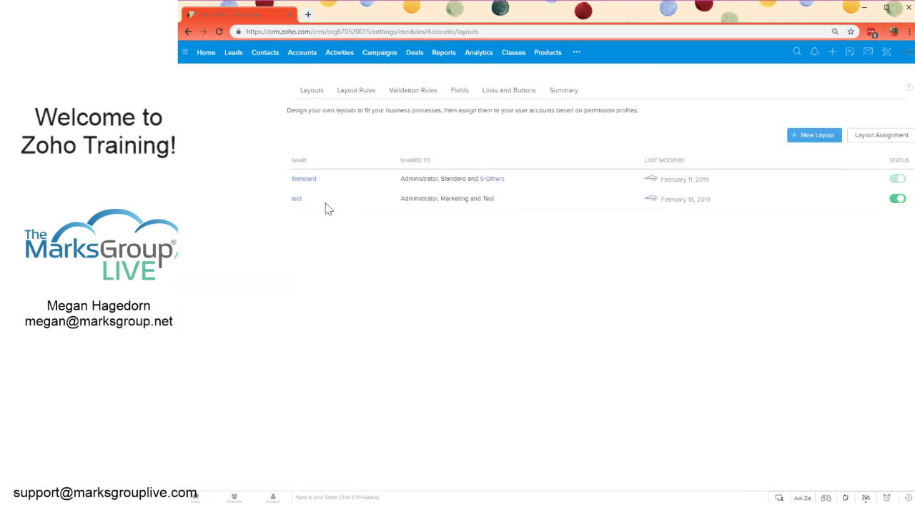
{"action": "left_click", "coordinate": [309, 238]}
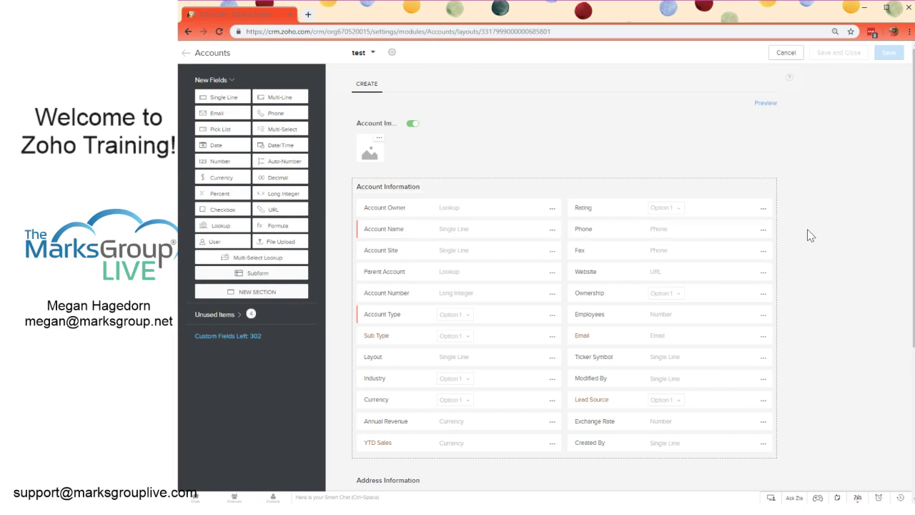
Place a Subform between Address Information and Description Information and name it 'Stakeholders Test'
{"action": "scroll", "coordinate": [810, 236], "scroll_direction": "down", "scroll_amount": 3}
{"action": "scroll", "coordinate": [810, 236], "scroll_direction": "down", "scroll_amount": 1}
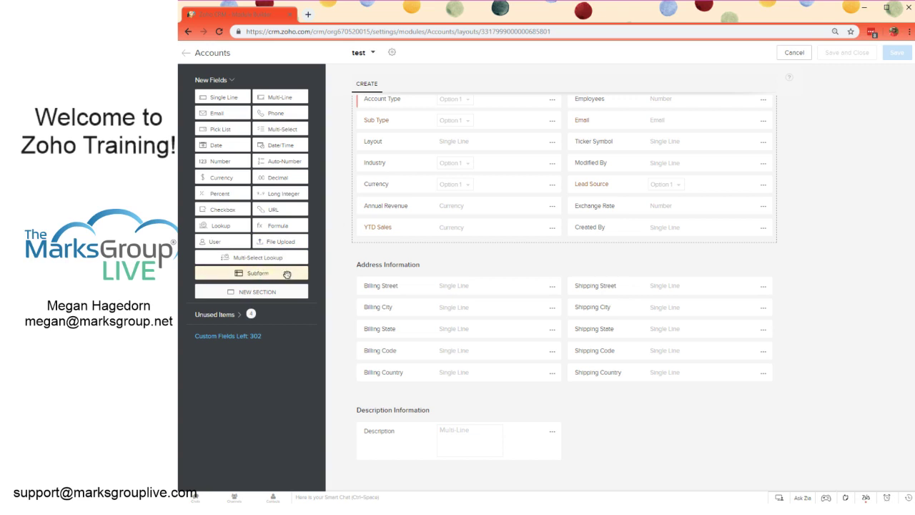
{"action": "left_click_drag", "start_coordinate": [269, 276], "coordinate": [471, 371]}
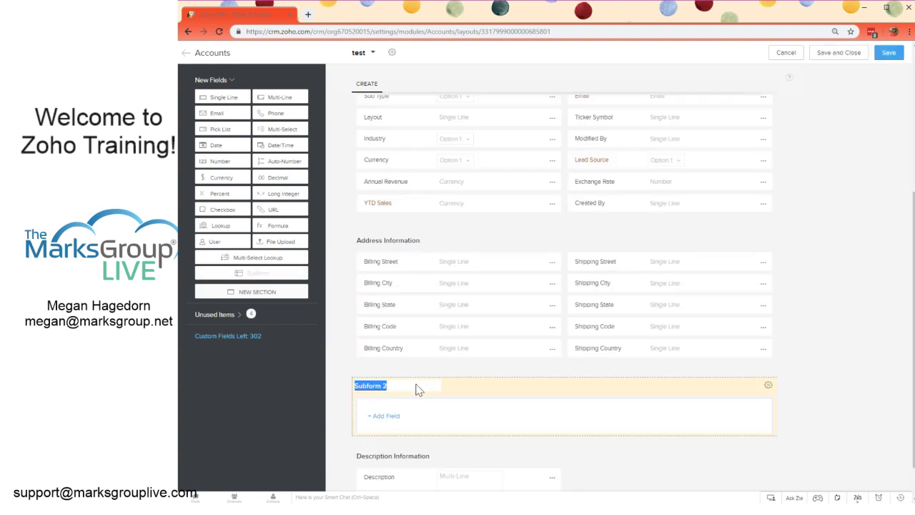
{"action": "type", "text": "Stakeholders "}
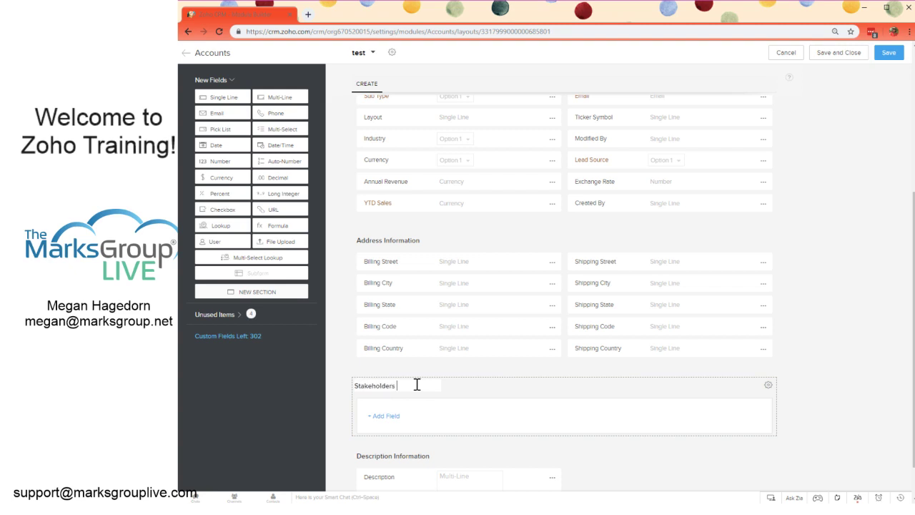
{"action": "type", "text": "Test"}
Add a 'Stakeholder Name' lookup field pointing to the Contacts module inside the subform
{"action": "left_click", "coordinate": [379, 413]}
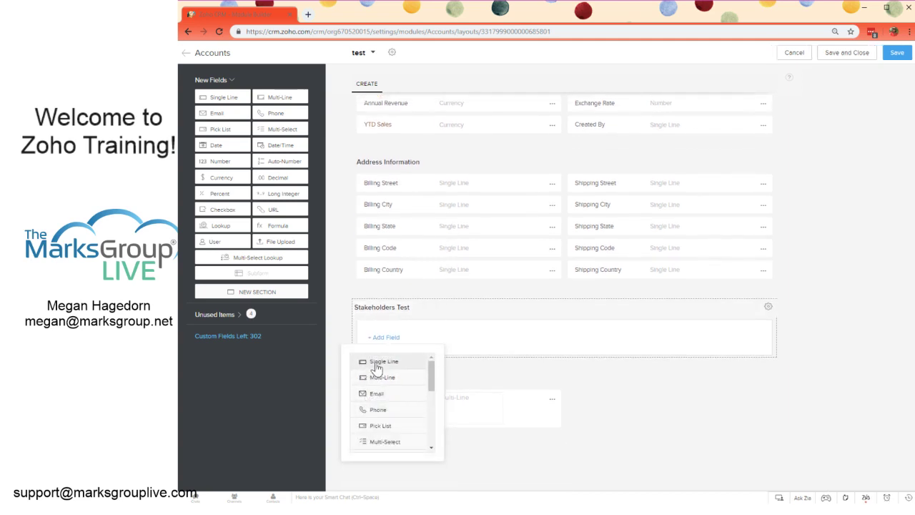
{"action": "scroll", "coordinate": [377, 402], "scroll_direction": "down", "scroll_amount": 3}
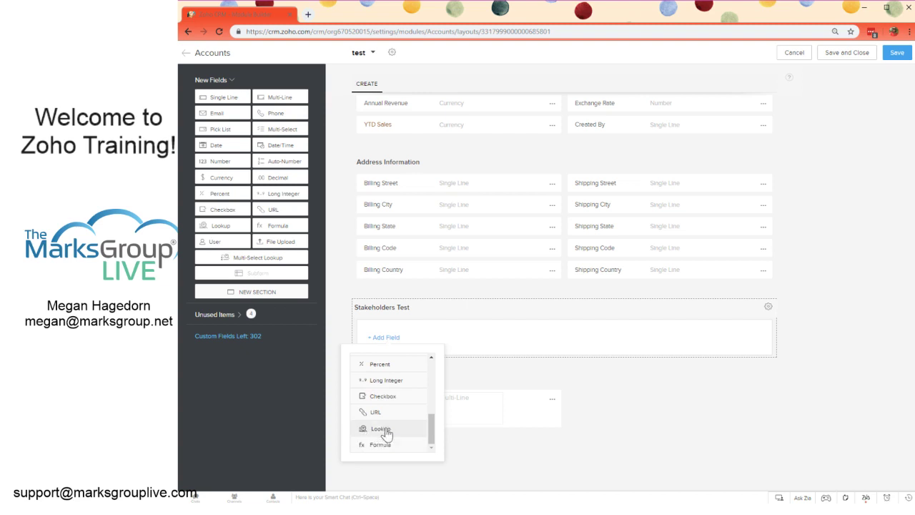
{"action": "left_click", "coordinate": [383, 430]}
{"action": "type", "text": "Stak"}
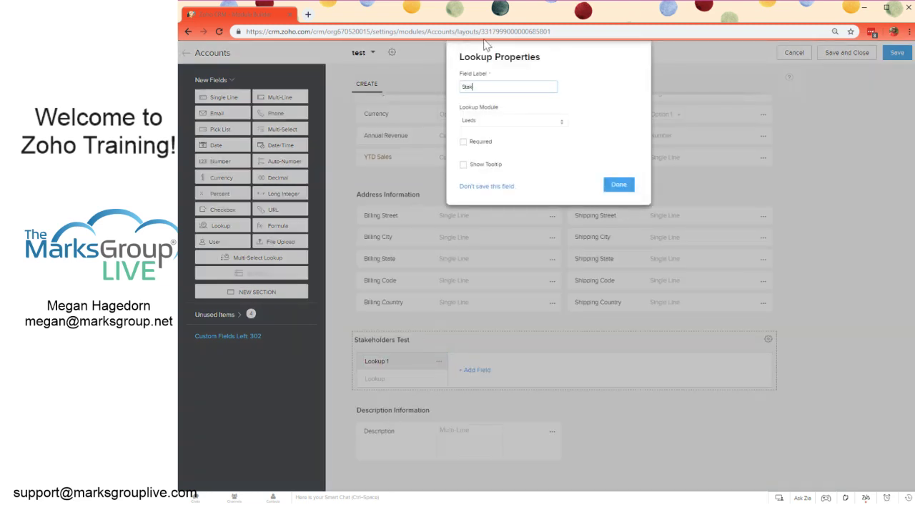
{"action": "type", "text": "eholder Name"}
{"action": "key", "text": "Tab"}
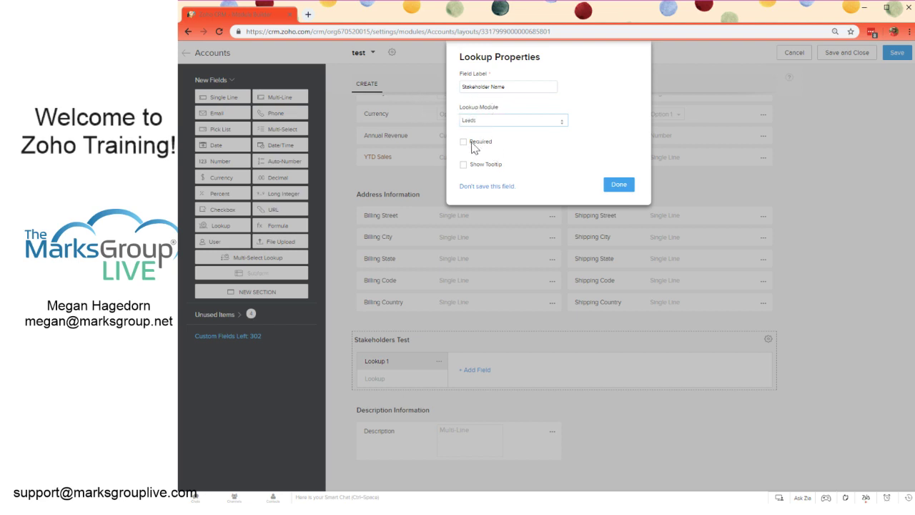
{"action": "key", "text": "c"}
{"action": "left_click", "coordinate": [628, 189]}
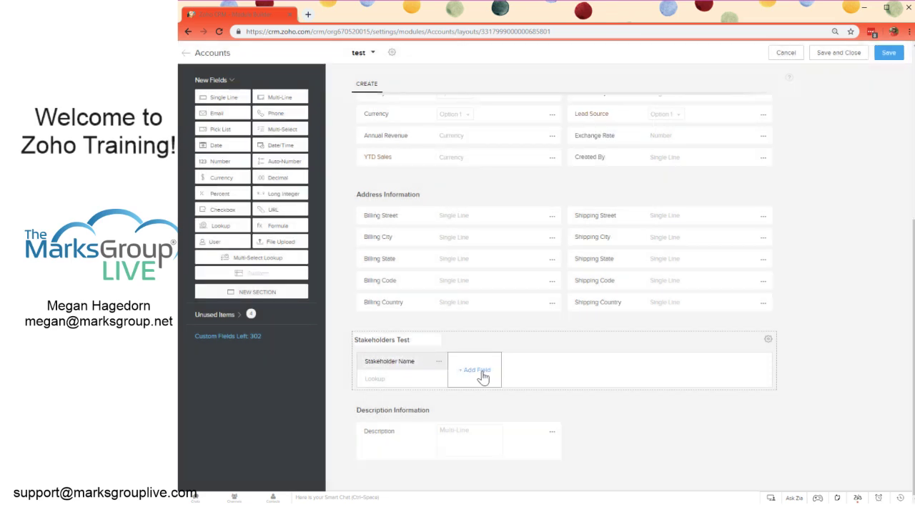
Add the linked contact's Email field as a subform column
{"action": "left_click", "coordinate": [483, 377]}
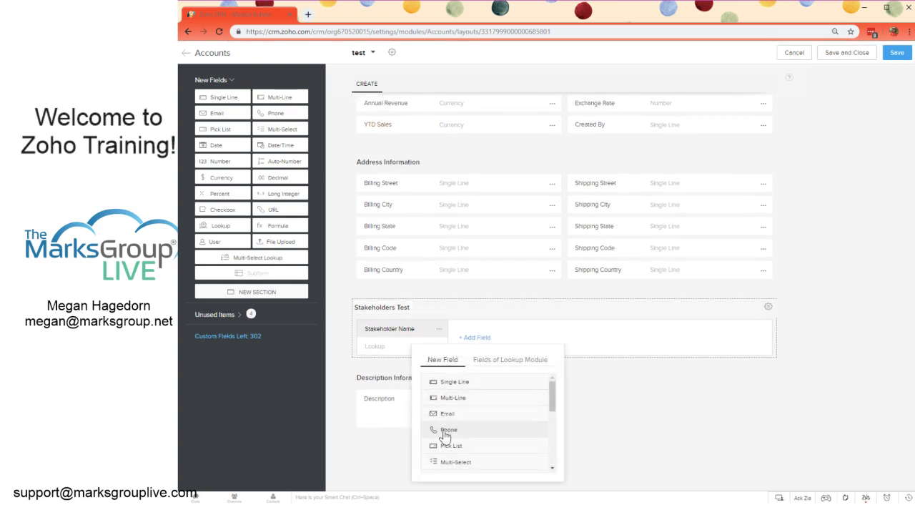
{"action": "scroll", "coordinate": [448, 439], "scroll_direction": "down", "scroll_amount": 1}
{"action": "scroll", "coordinate": [448, 439], "scroll_direction": "down", "scroll_amount": 3}
{"action": "scroll", "coordinate": [444, 433], "scroll_direction": "up", "scroll_amount": 4}
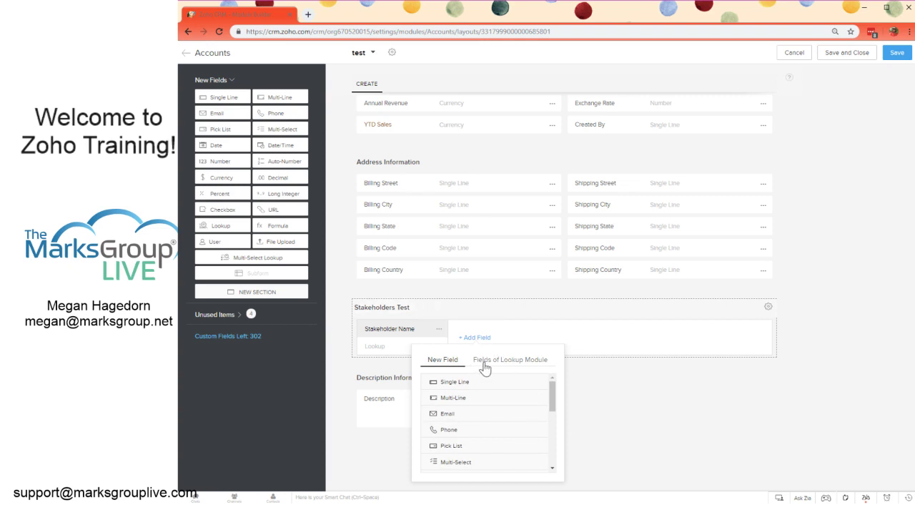
{"action": "left_click", "coordinate": [529, 367]}
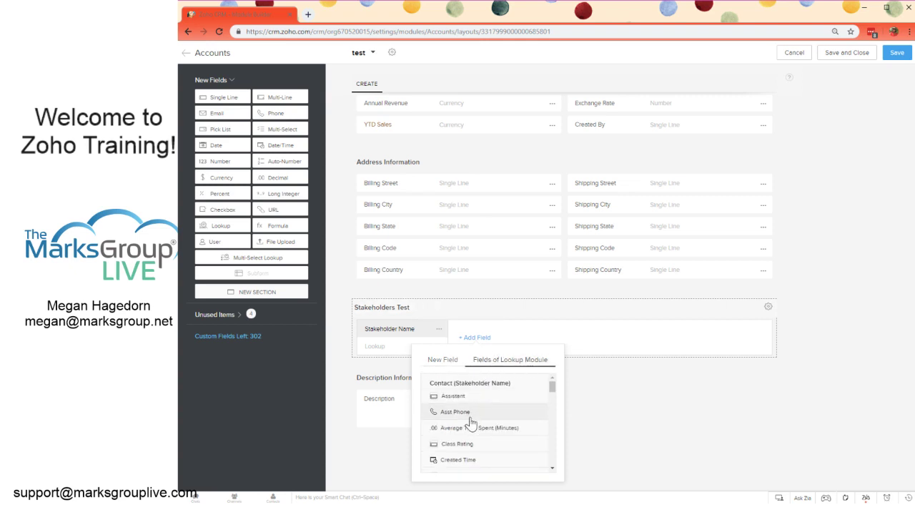
{"action": "scroll", "coordinate": [471, 424], "scroll_direction": "down", "scroll_amount": 1}
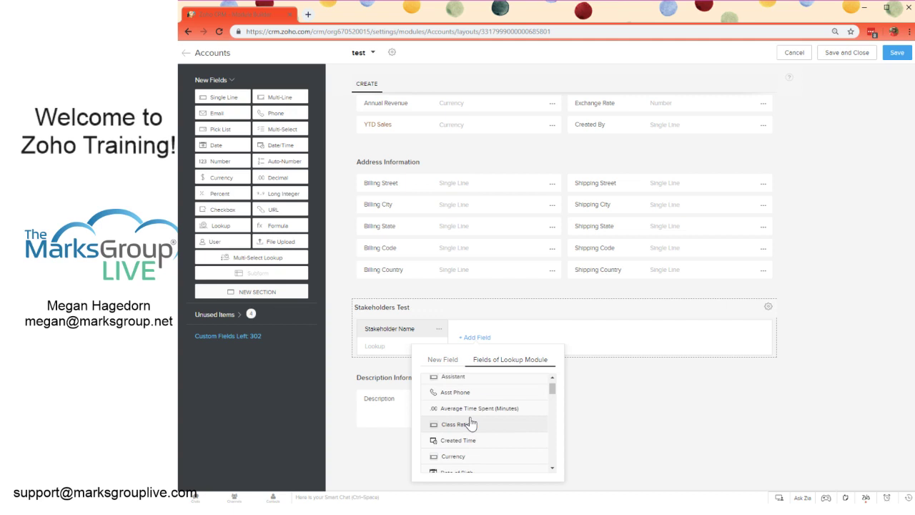
{"action": "scroll", "coordinate": [472, 423], "scroll_direction": "down", "scroll_amount": 3}
{"action": "scroll", "coordinate": [472, 423], "scroll_direction": "up", "scroll_amount": 5}
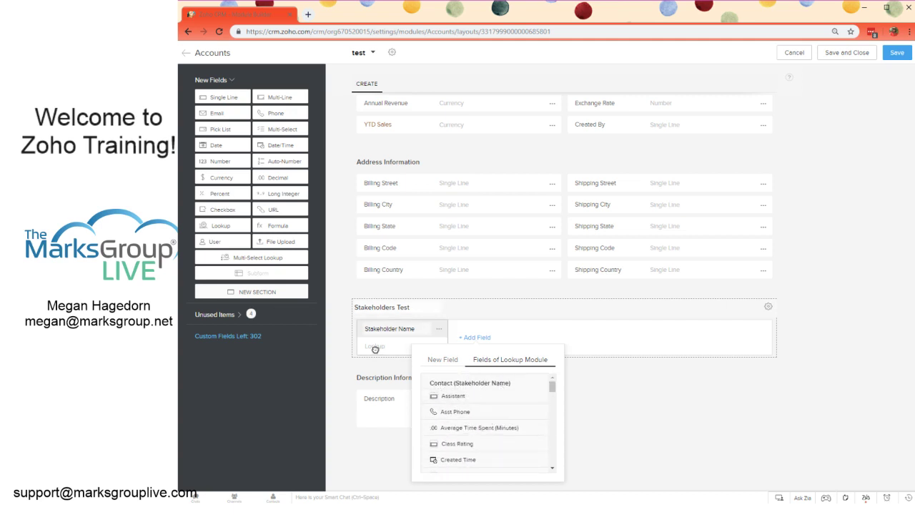
{"action": "scroll", "coordinate": [494, 436], "scroll_direction": "down", "scroll_amount": 3}
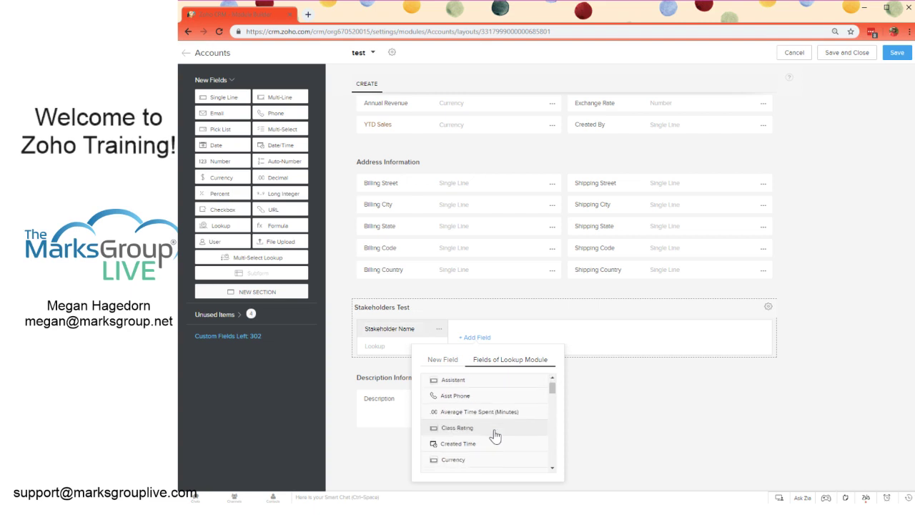
{"action": "scroll", "coordinate": [495, 436], "scroll_direction": "up", "scroll_amount": 3}
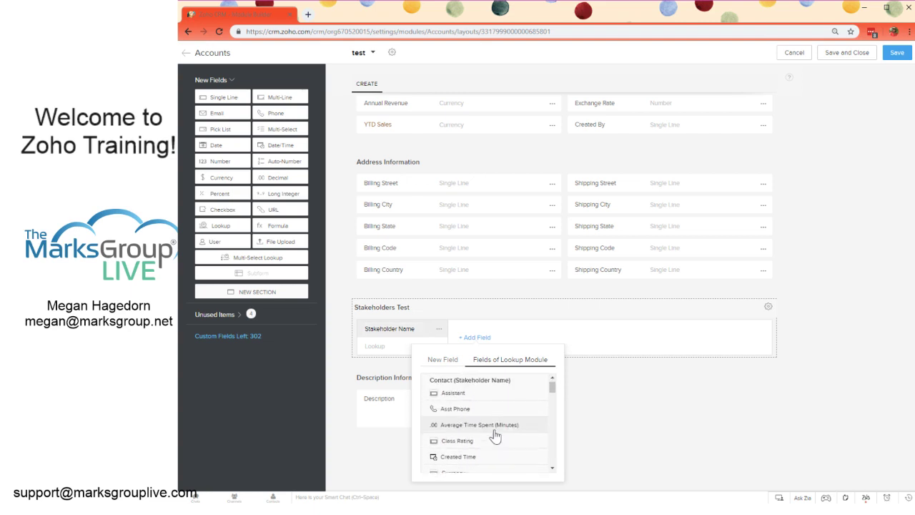
{"action": "scroll", "coordinate": [495, 435], "scroll_direction": "down", "scroll_amount": 5}
{"action": "left_click", "coordinate": [474, 413]}
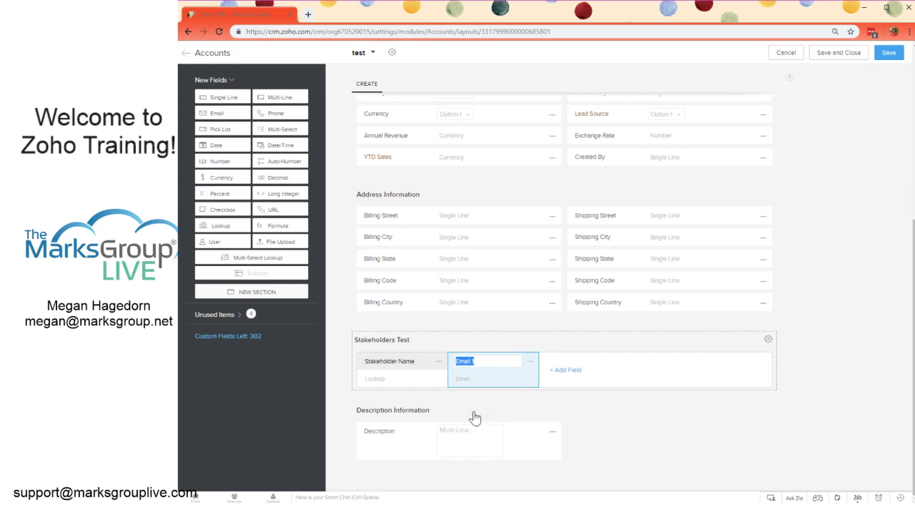
{"action": "left_click", "coordinate": [521, 361]}
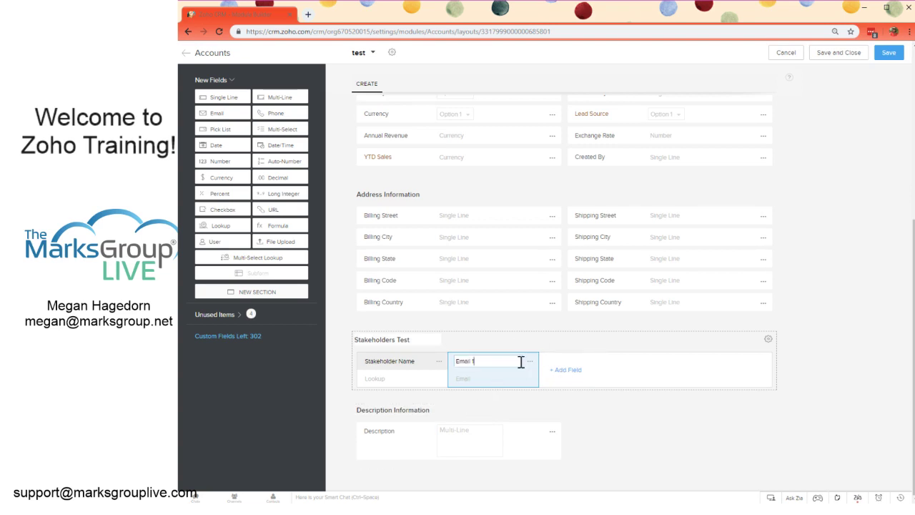
{"action": "key", "text": "Return"}
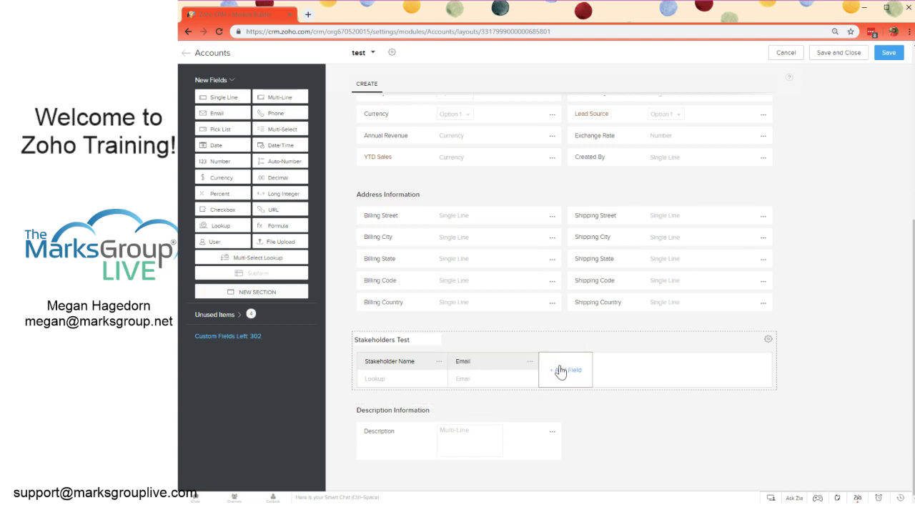
Add the contact's Mobile field as a column, trimming its label to 'Mobile'
{"action": "left_click", "coordinate": [562, 371]}
{"action": "scroll", "coordinate": [570, 410], "scroll_direction": "down", "scroll_amount": 3}
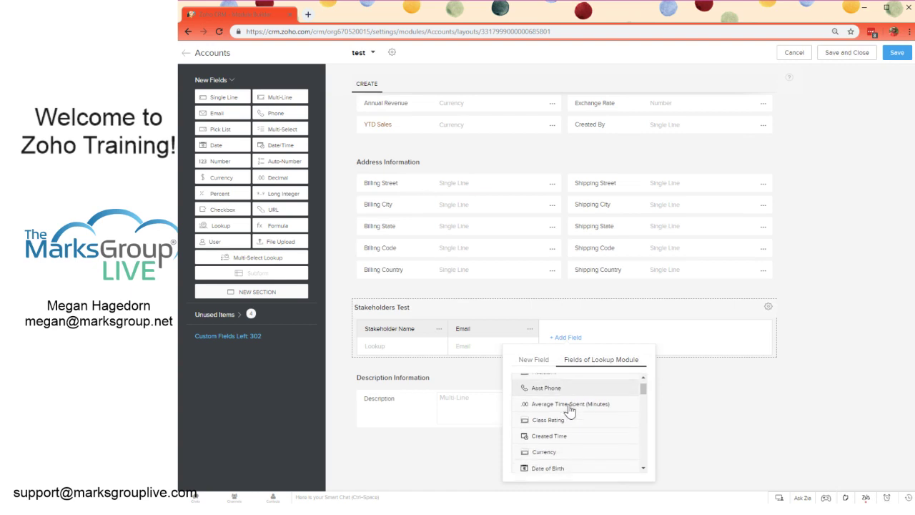
{"action": "scroll", "coordinate": [570, 410], "scroll_direction": "down", "scroll_amount": 5}
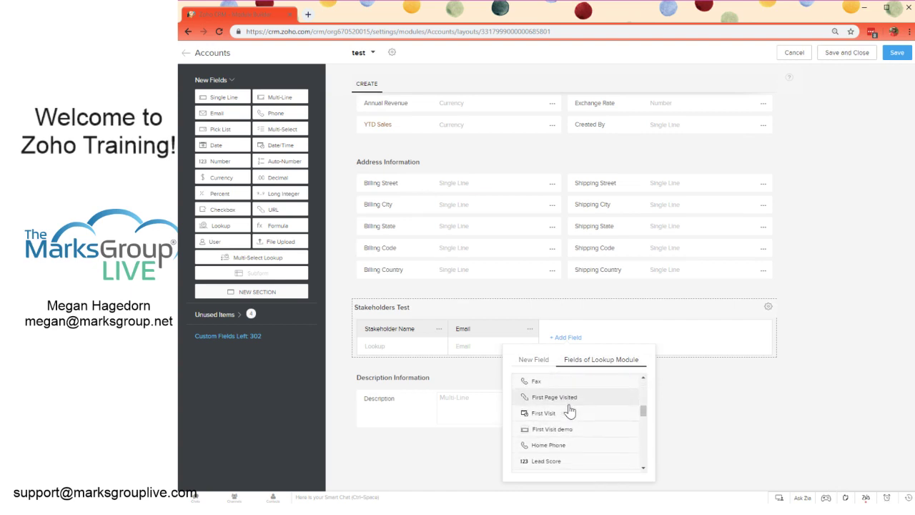
{"action": "scroll", "coordinate": [570, 410], "scroll_direction": "down", "scroll_amount": 4}
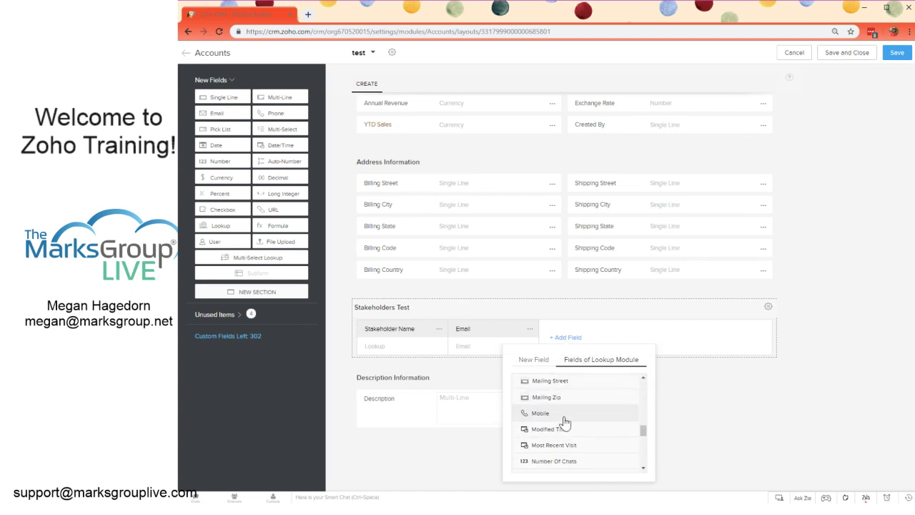
{"action": "left_click", "coordinate": [566, 420]}
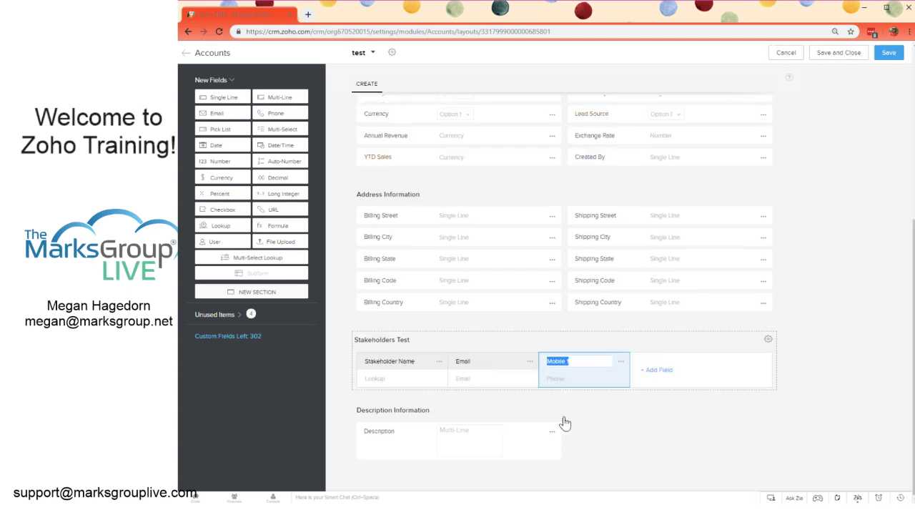
{"action": "left_click", "coordinate": [579, 360]}
{"action": "key", "text": "BackSpace"}
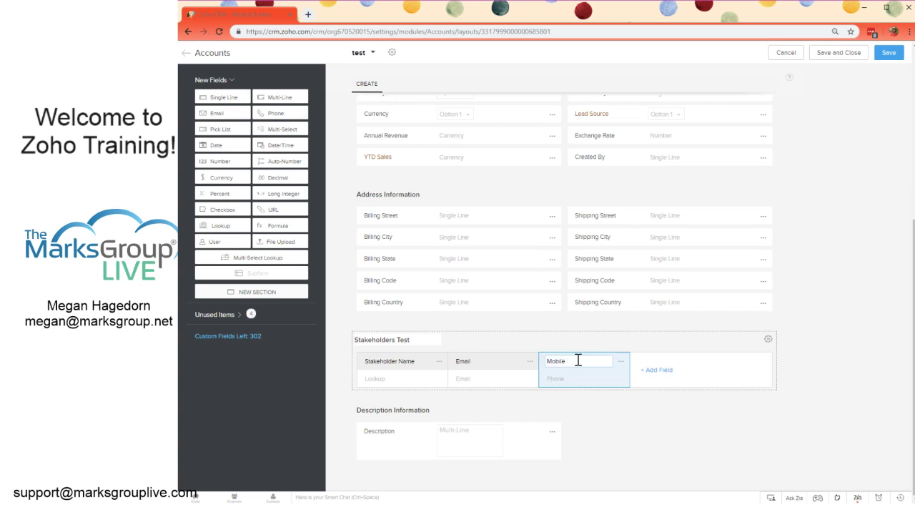
{"action": "left_click", "coordinate": [649, 377]}
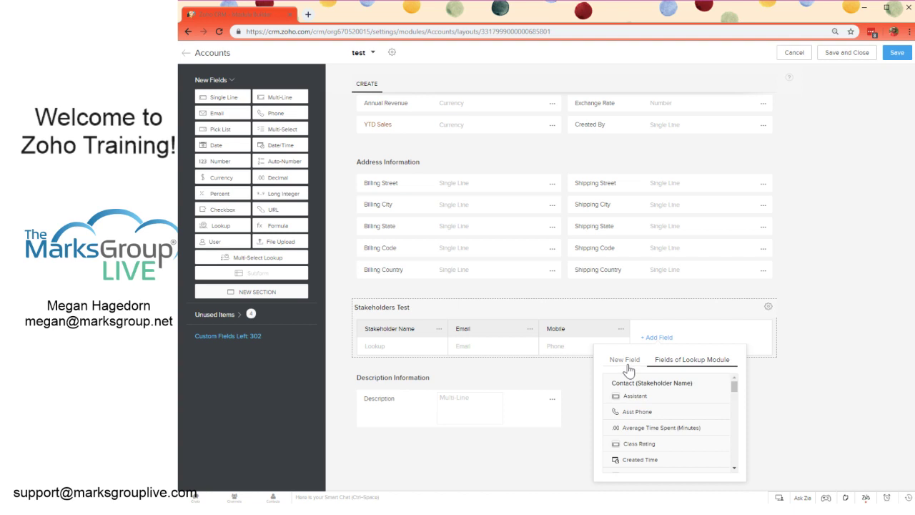
Create a new Currency column labelled 'Amount' after Mobile in the subform
{"action": "left_click", "coordinate": [626, 363]}
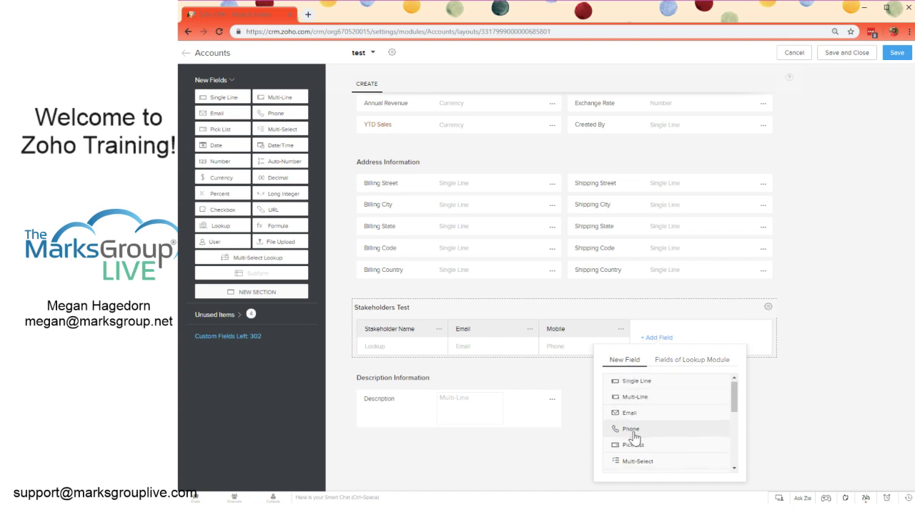
{"action": "scroll", "coordinate": [633, 433], "scroll_direction": "down", "scroll_amount": 4}
{"action": "scroll", "coordinate": [633, 438], "scroll_direction": "up", "scroll_amount": 2}
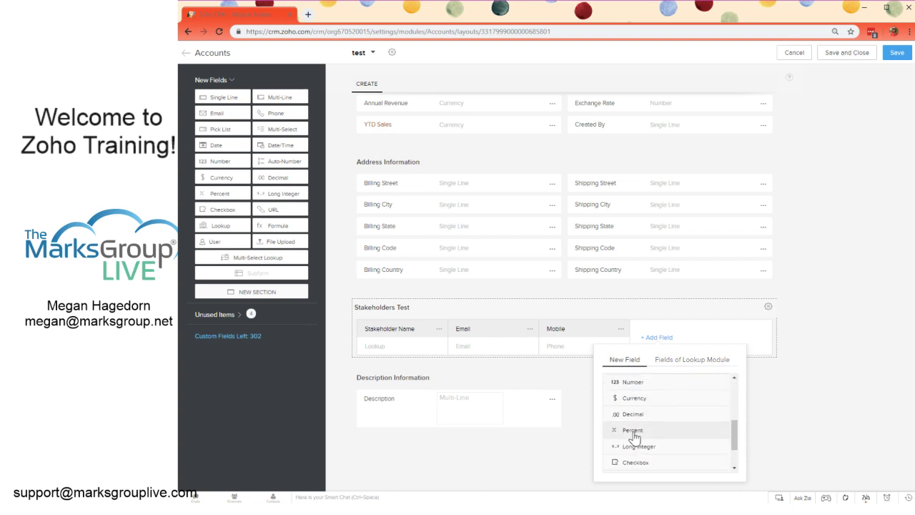
{"action": "scroll", "coordinate": [633, 438], "scroll_direction": "down", "scroll_amount": 2}
{"action": "scroll", "coordinate": [632, 436], "scroll_direction": "up", "scroll_amount": 4}
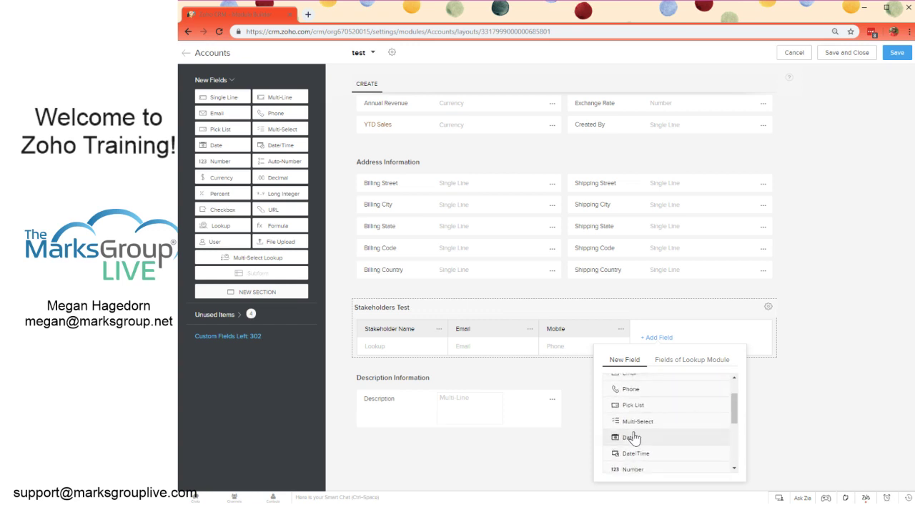
{"action": "scroll", "coordinate": [634, 412], "scroll_direction": "down", "scroll_amount": 2}
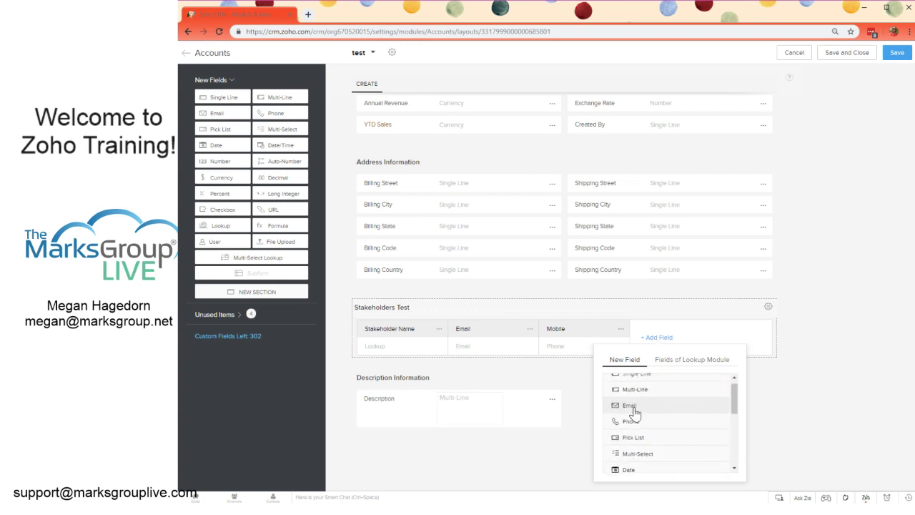
{"action": "scroll", "coordinate": [636, 411], "scroll_direction": "down", "scroll_amount": 1}
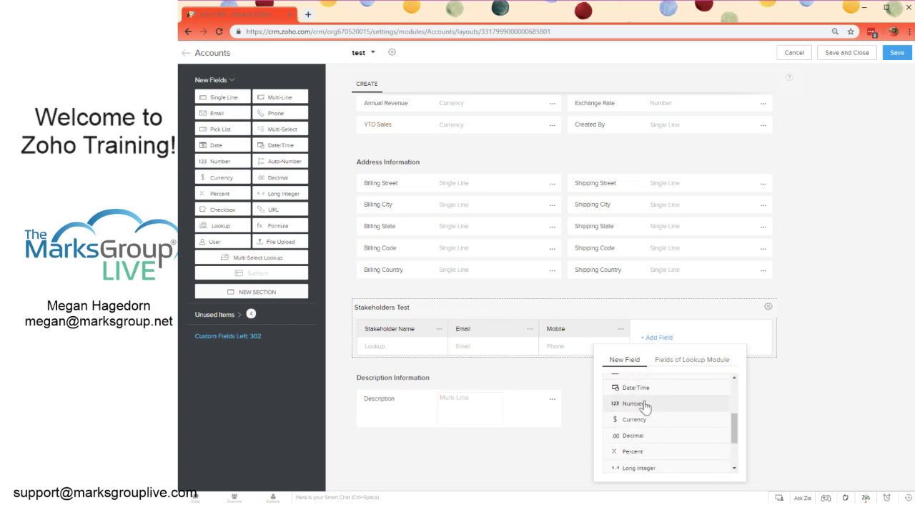
{"action": "left_click", "coordinate": [645, 421]}
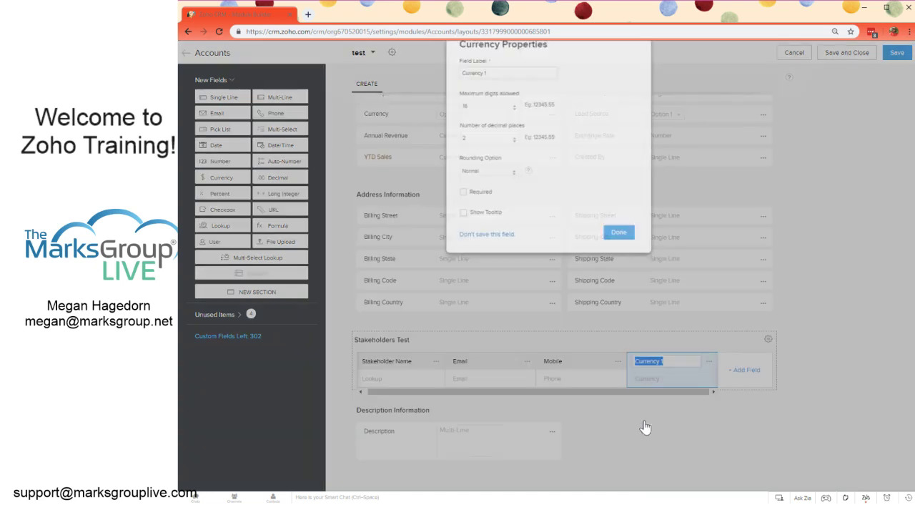
{"action": "type", "text": "Amount"}
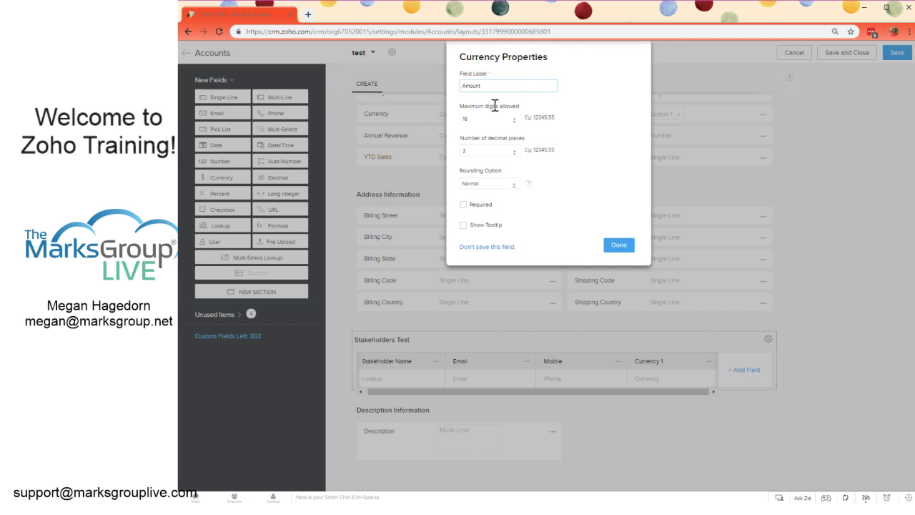
{"action": "left_click", "coordinate": [613, 246]}
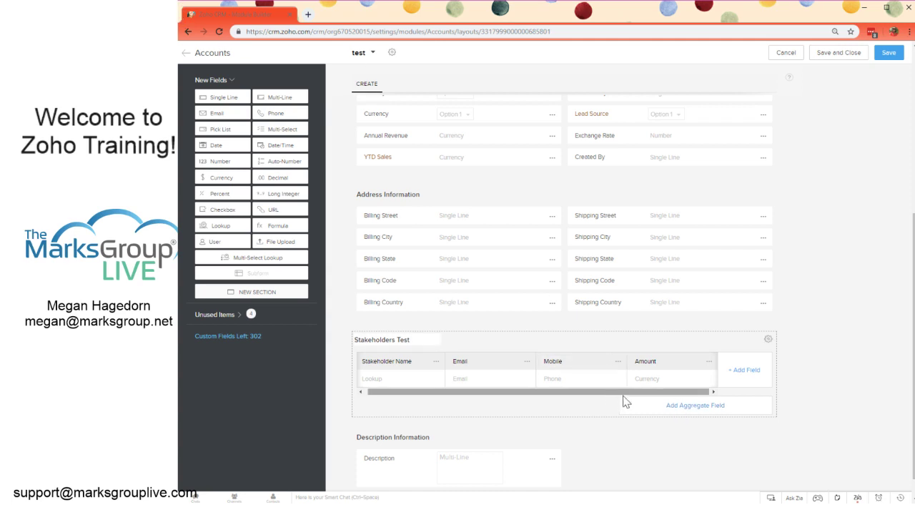
Add a 'Total Amount' aggregate using SUM of Amount, then save the layout
{"action": "left_click", "coordinate": [641, 407]}
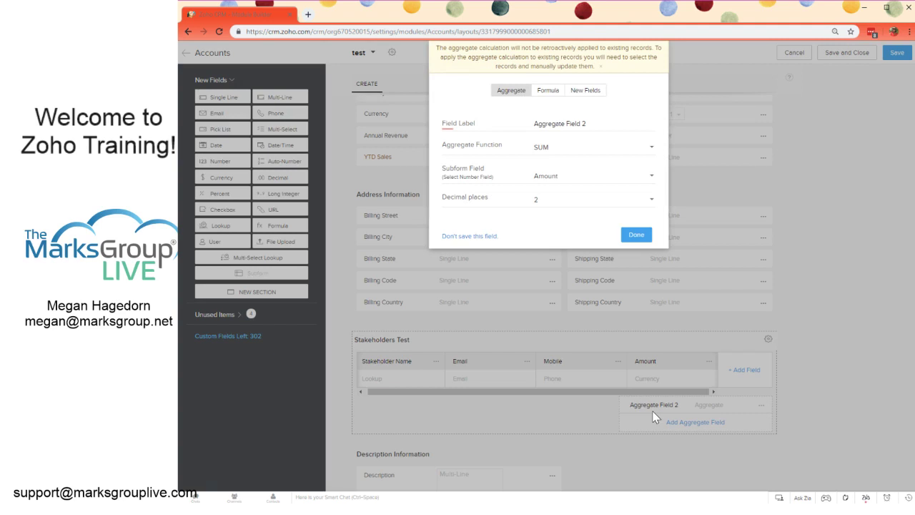
{"action": "double_click", "coordinate": [588, 124]}
{"action": "left_click_drag", "start_coordinate": [588, 124], "coordinate": [509, 125]}
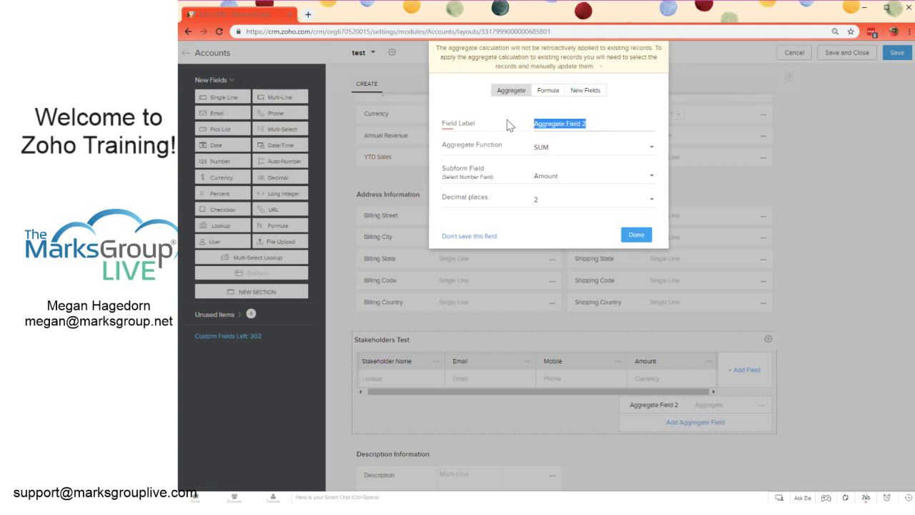
{"action": "type", "text": "Amount"}
{"action": "left_click", "coordinate": [551, 153]}
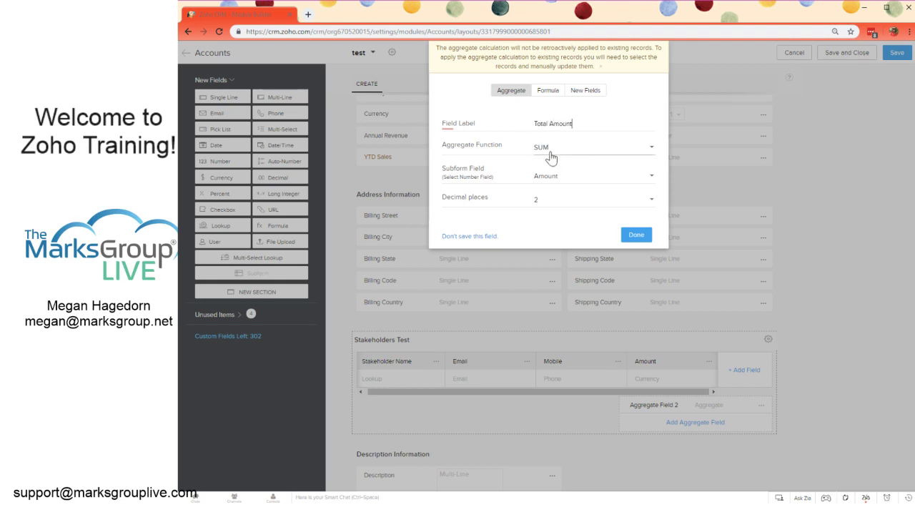
{"action": "left_click", "coordinate": [551, 150]}
{"action": "left_click", "coordinate": [522, 150]}
{"action": "left_click", "coordinate": [636, 236]}
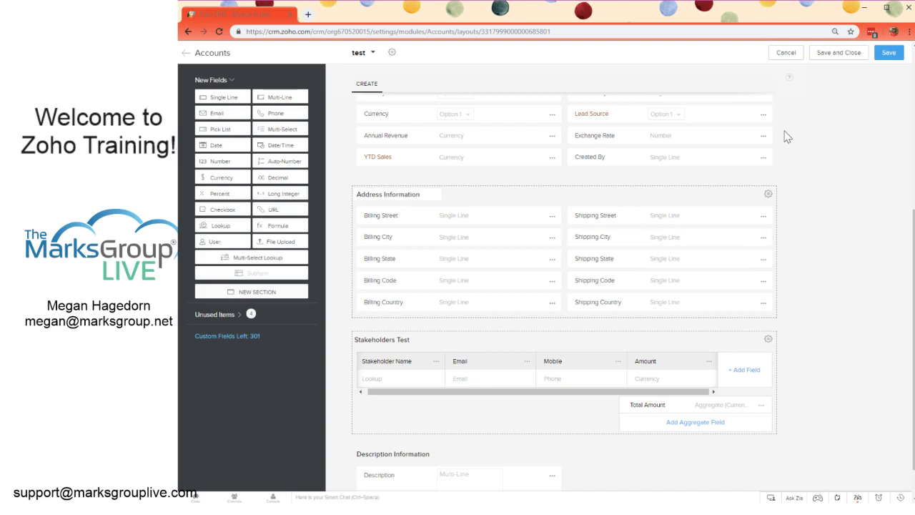
{"action": "left_click", "coordinate": [890, 55]}
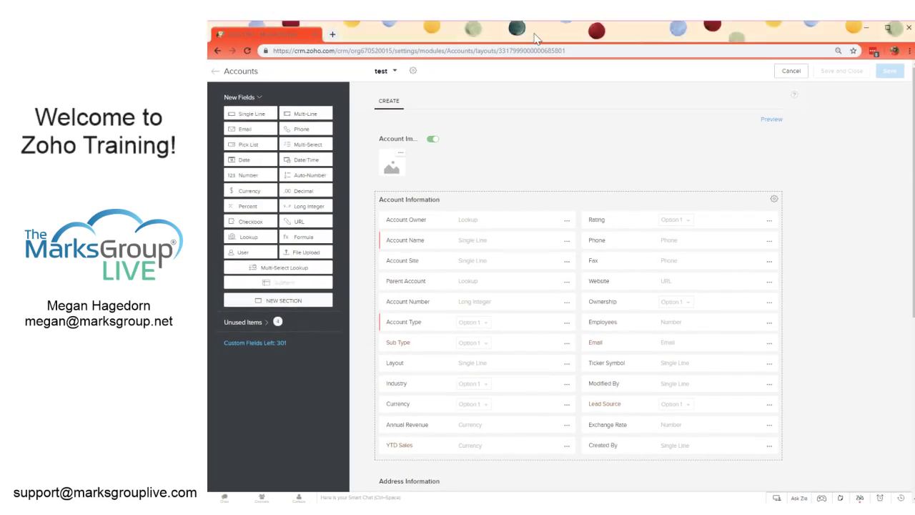
Go to the Accounts list, tick Layout in the column chooser, and switch to All Accounts
{"action": "left_click", "coordinate": [214, 71]}
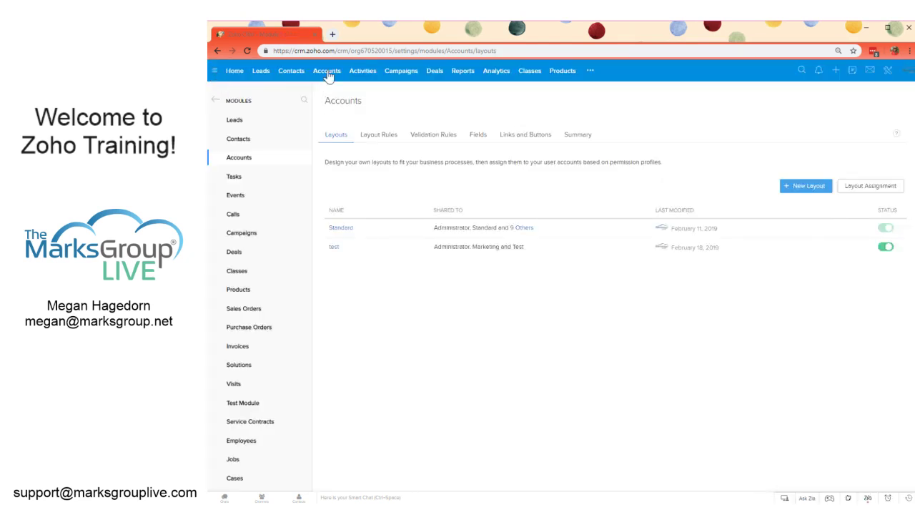
{"action": "left_click", "coordinate": [326, 71]}
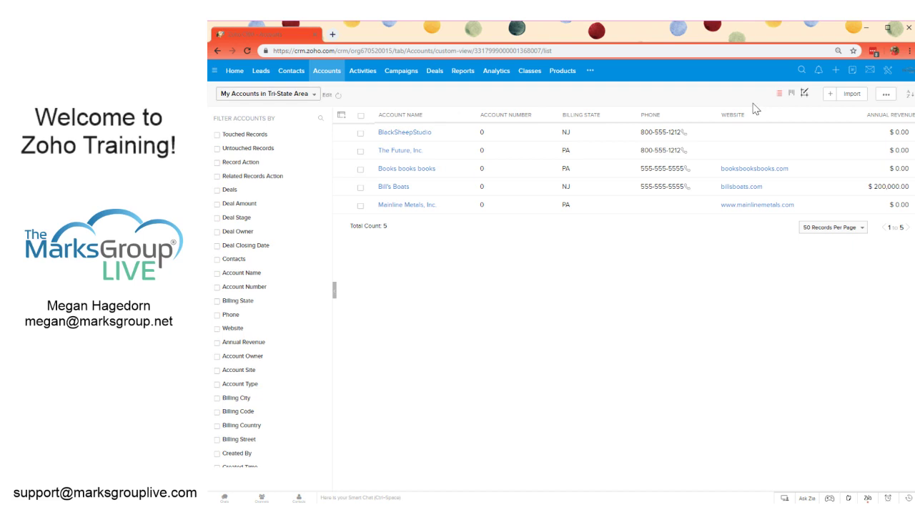
{"action": "left_click", "coordinate": [342, 116]}
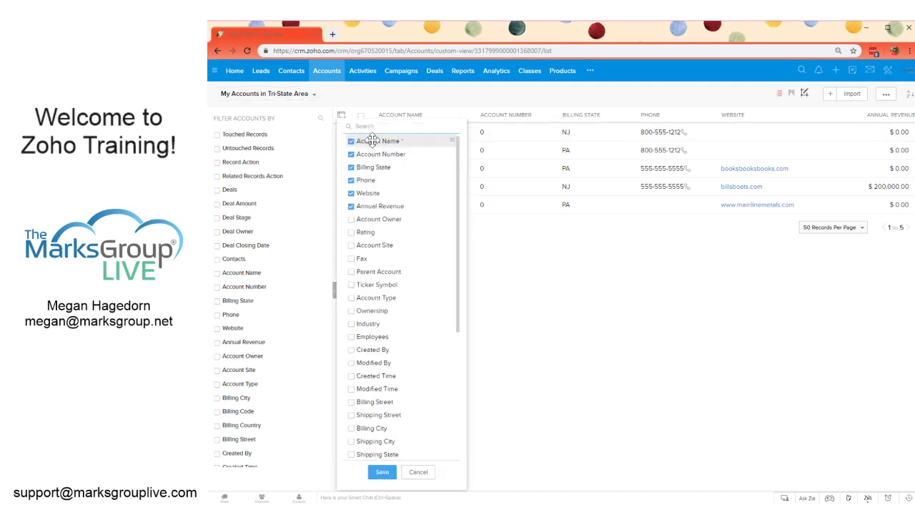
{"action": "type", "text": "layo"}
{"action": "left_click_drag", "start_coordinate": [372, 140], "coordinate": [353, 149]}
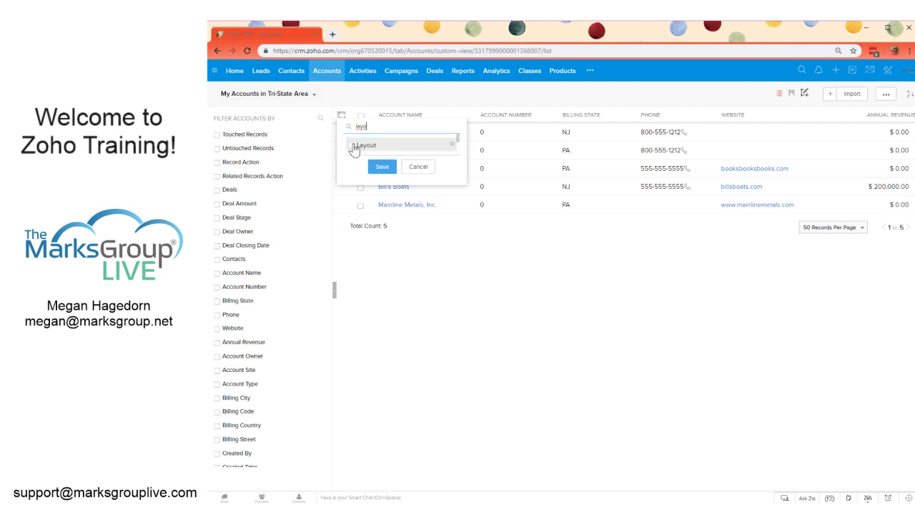
{"action": "left_click", "coordinate": [351, 148]}
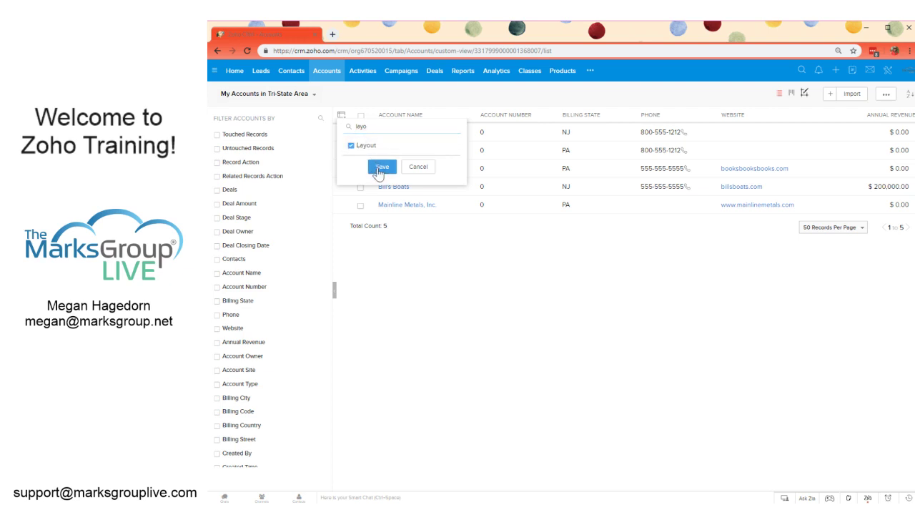
{"action": "left_click", "coordinate": [383, 166]}
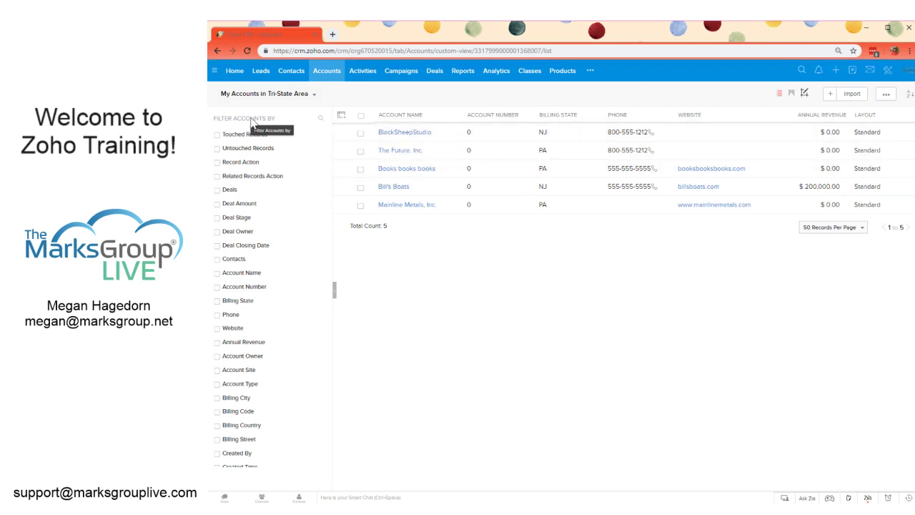
{"action": "left_click", "coordinate": [283, 96]}
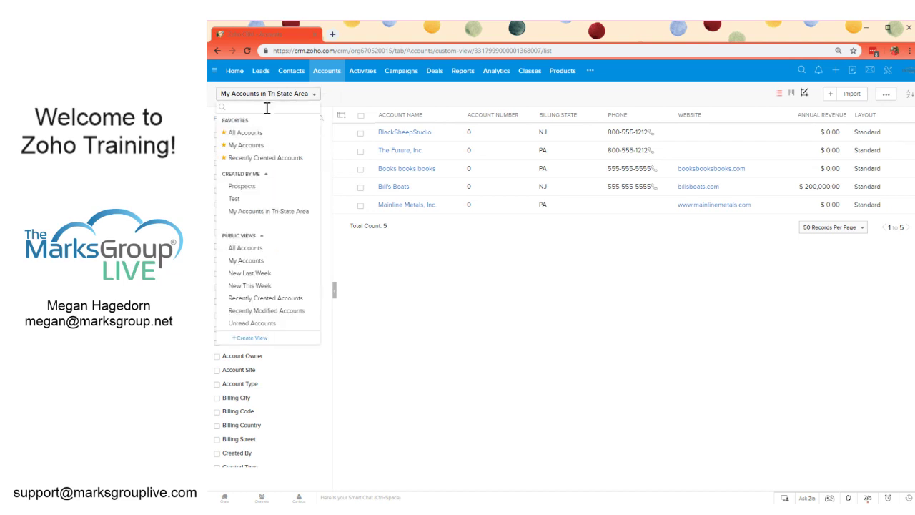
{"action": "left_click", "coordinate": [250, 141]}
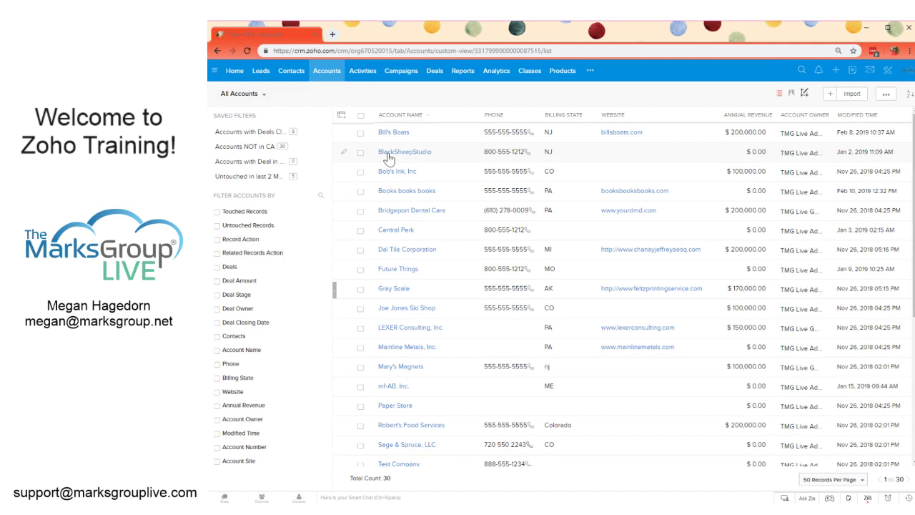
Add the Layout column to the All Accounts list and open the Weather Company account
{"action": "left_click", "coordinate": [341, 118]}
{"action": "type", "text": "layout"}
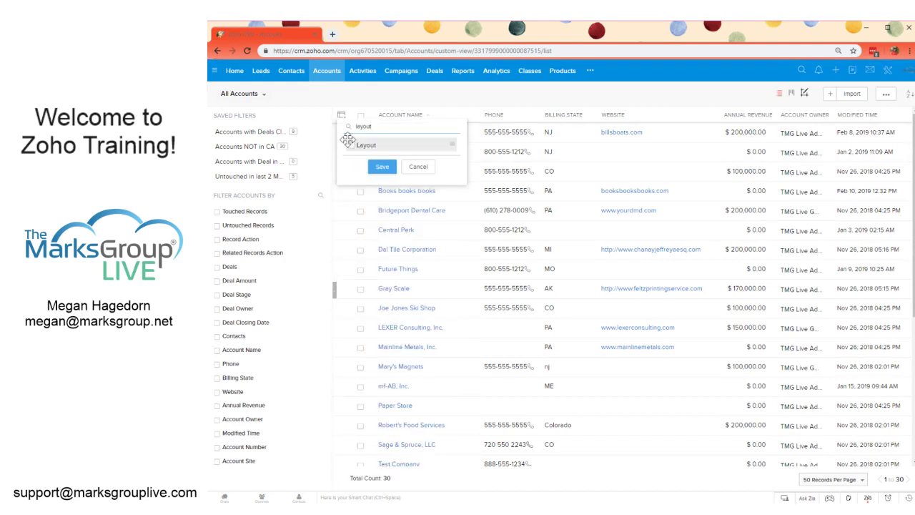
{"action": "left_click", "coordinate": [351, 145]}
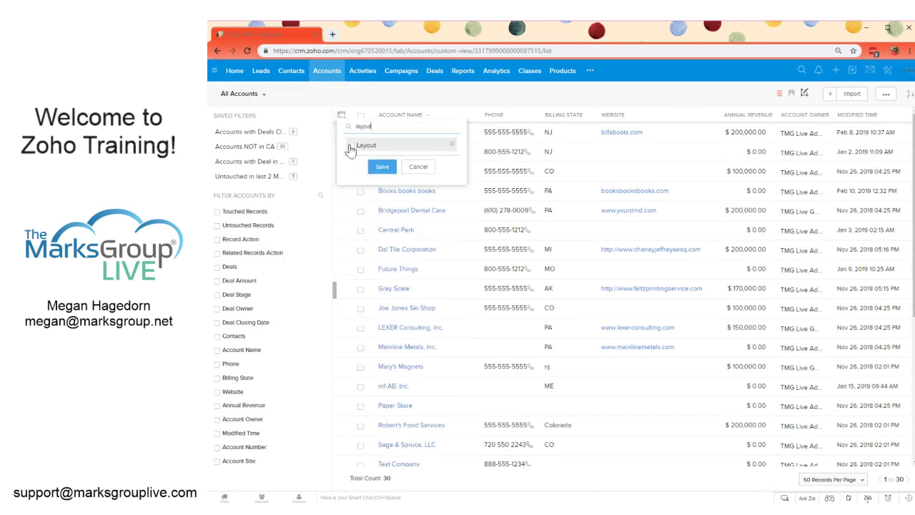
{"action": "left_click", "coordinate": [383, 169]}
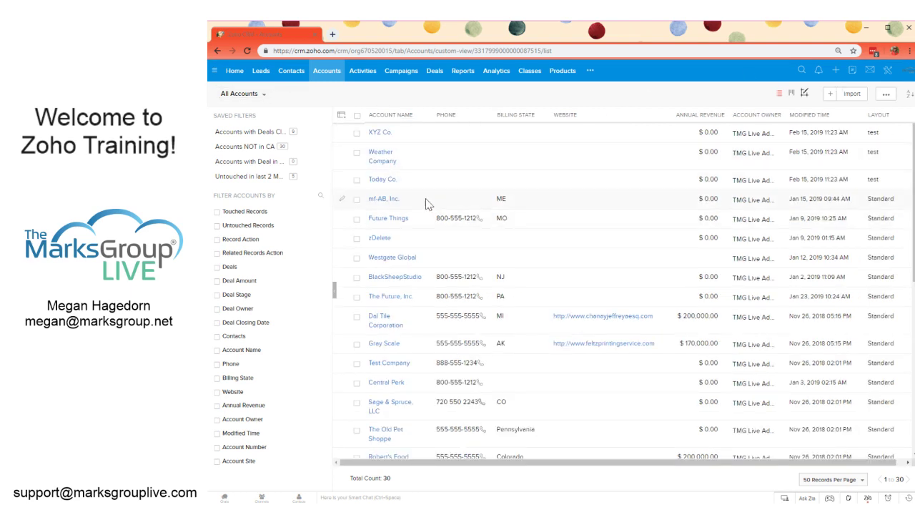
{"action": "left_click", "coordinate": [382, 161]}
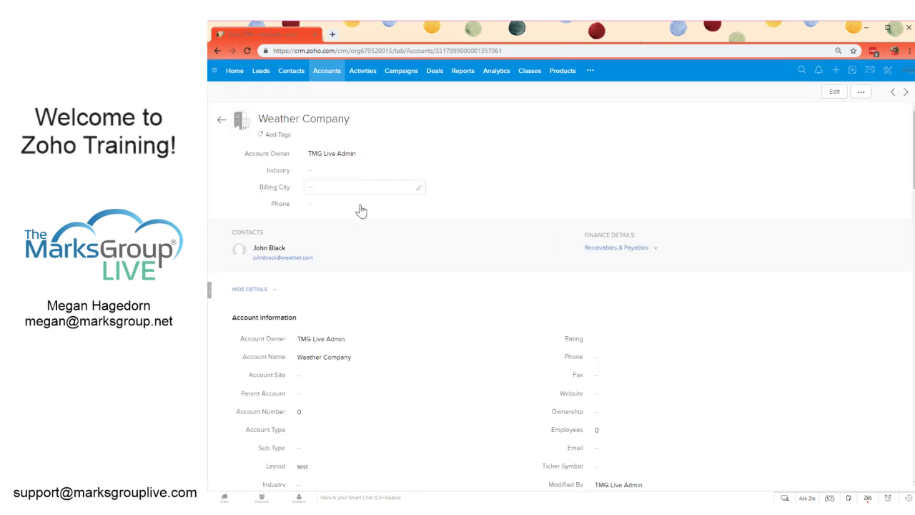
Review the empty Stakeholders Test section of Weather Company and switch the record to edit mode
{"action": "scroll", "coordinate": [422, 354], "scroll_direction": "down", "scroll_amount": 4}
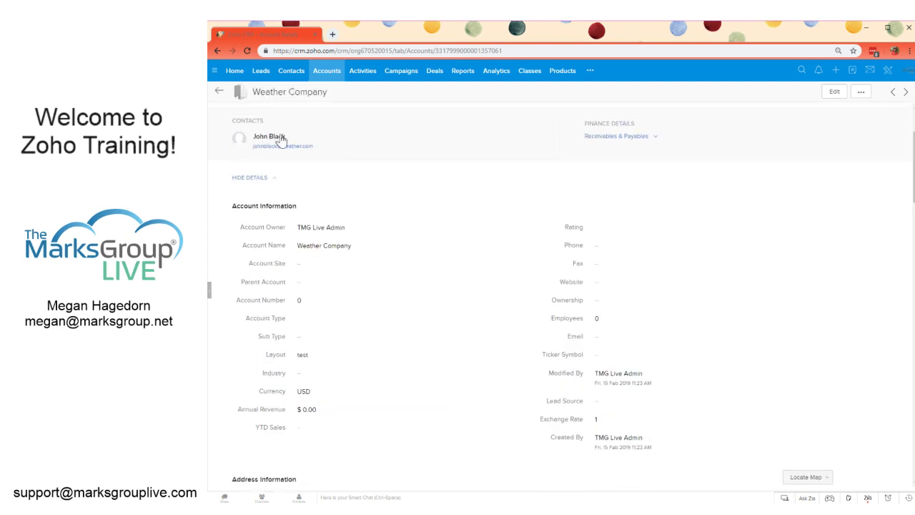
{"action": "scroll", "coordinate": [359, 156], "scroll_direction": "down", "scroll_amount": 14}
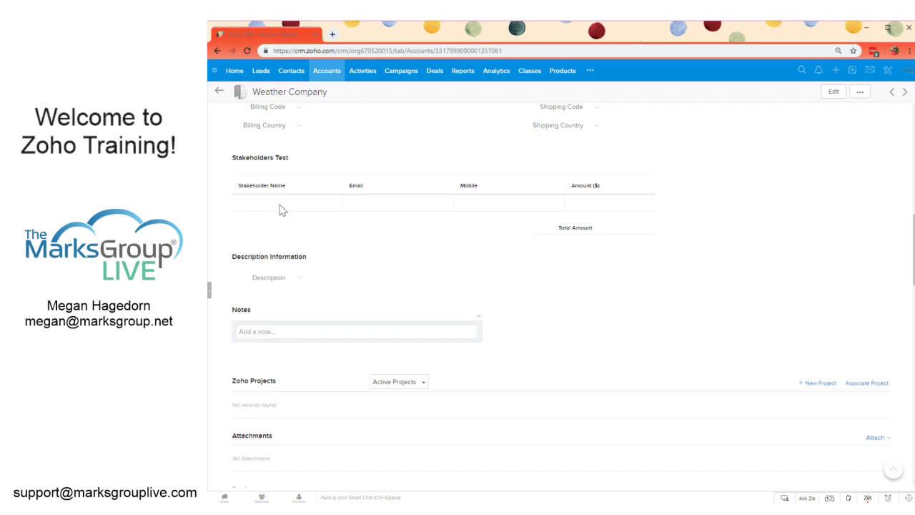
{"action": "left_click", "coordinate": [833, 92]}
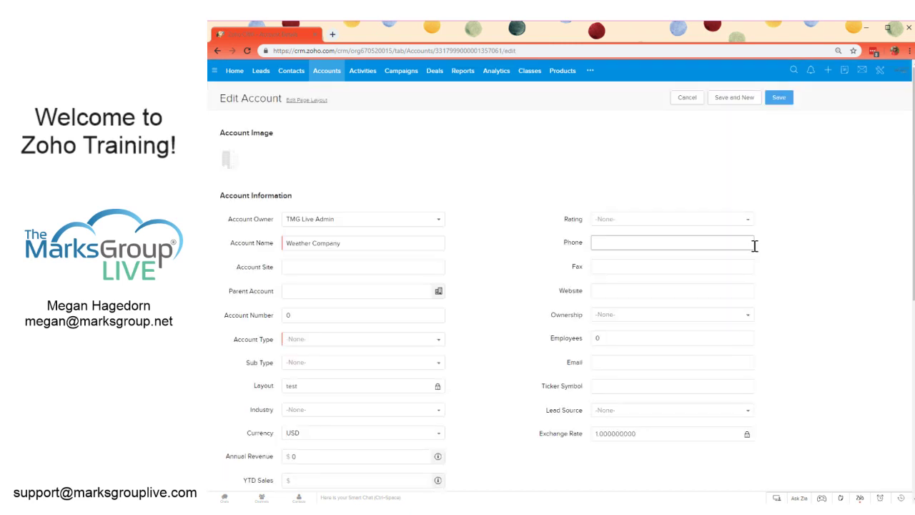
Pick the first stakeholder contact, enter Amount 5000, and add a second row
{"action": "scroll", "coordinate": [433, 295], "scroll_direction": "down", "scroll_amount": 5}
{"action": "scroll", "coordinate": [433, 297], "scroll_direction": "down", "scroll_amount": 1}
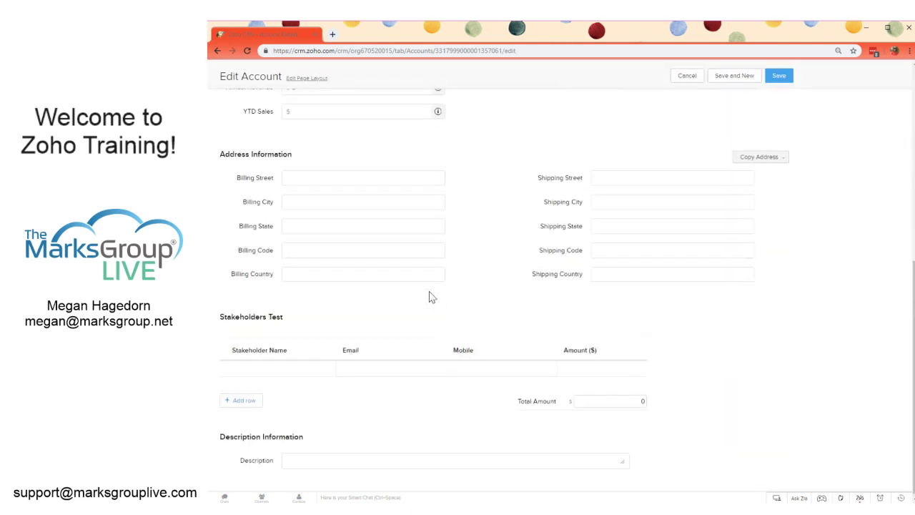
{"action": "left_click", "coordinate": [269, 370]}
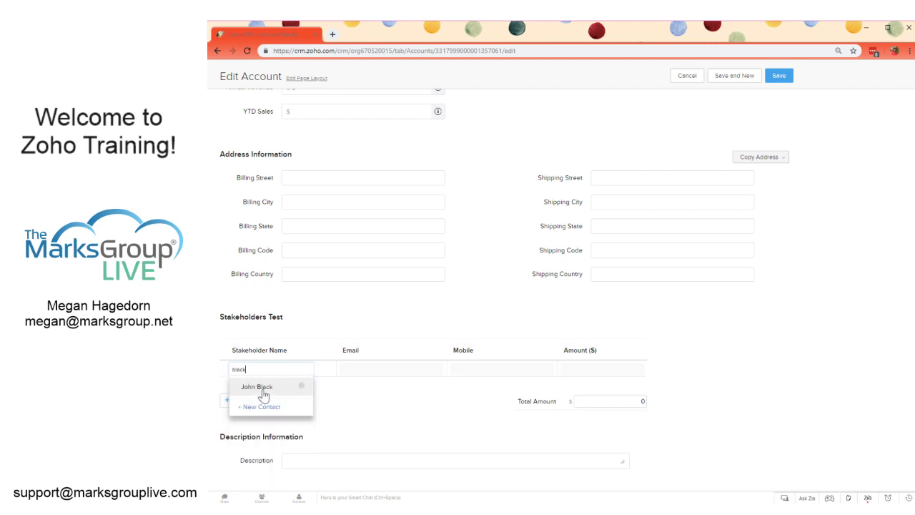
{"action": "left_click", "coordinate": [262, 389]}
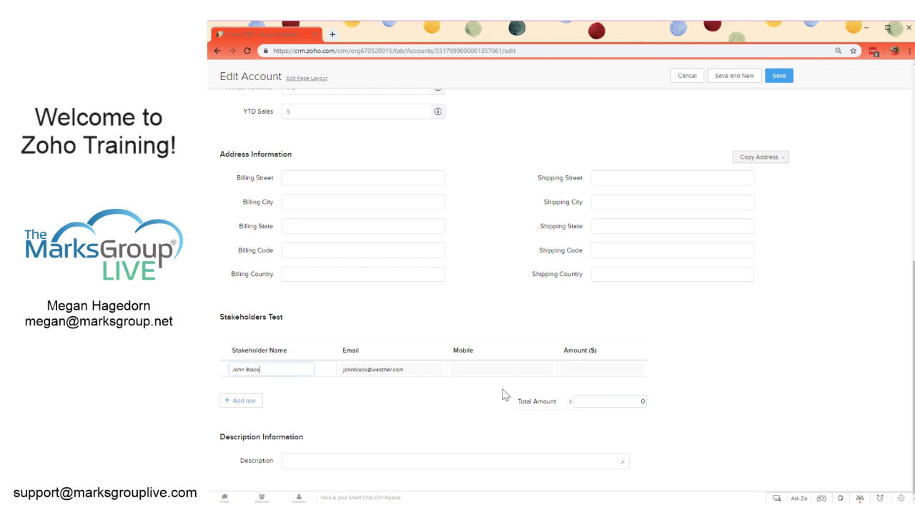
{"action": "left_click", "coordinate": [609, 365]}
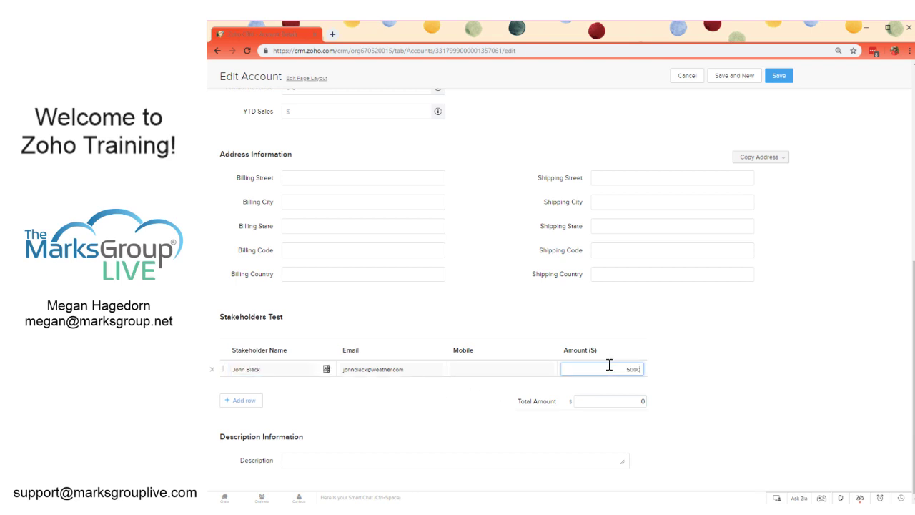
{"action": "left_click", "coordinate": [232, 400]}
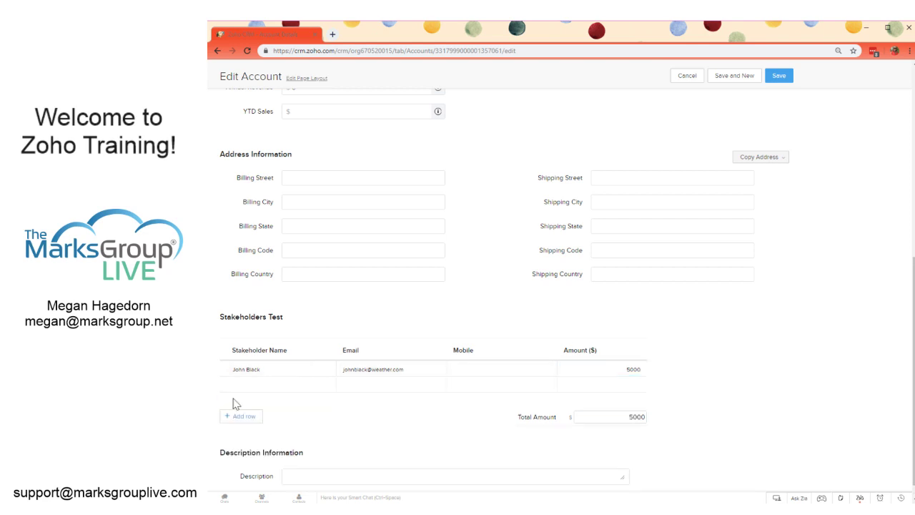
Replace the wrongly picked contact in row two with the correct one and enter Amount 5000
{"action": "left_click", "coordinate": [260, 383]}
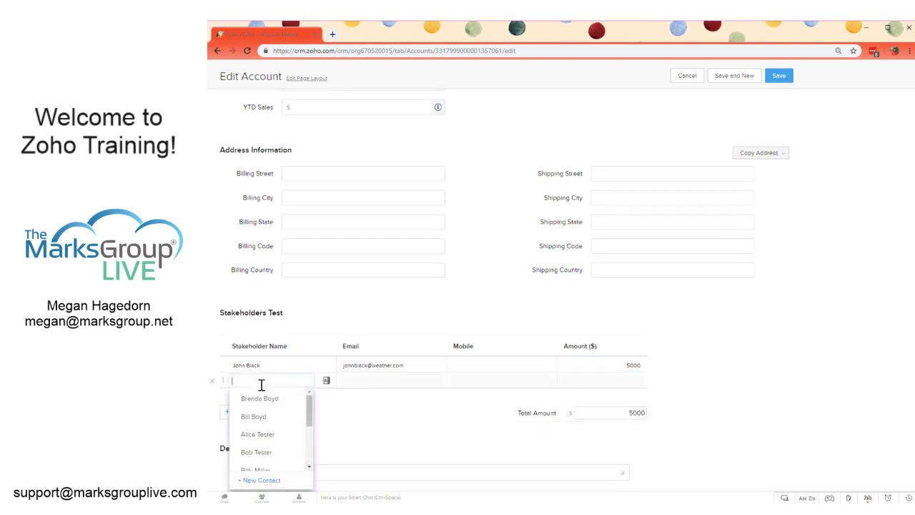
{"action": "left_click", "coordinate": [276, 425]}
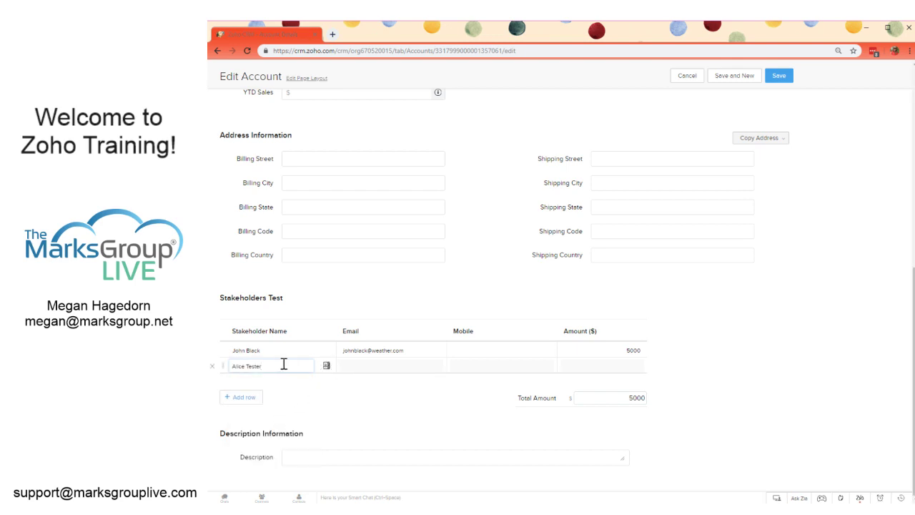
{"action": "left_click_drag", "start_coordinate": [281, 366], "coordinate": [219, 370]}
{"action": "key", "text": "BackSpace"}
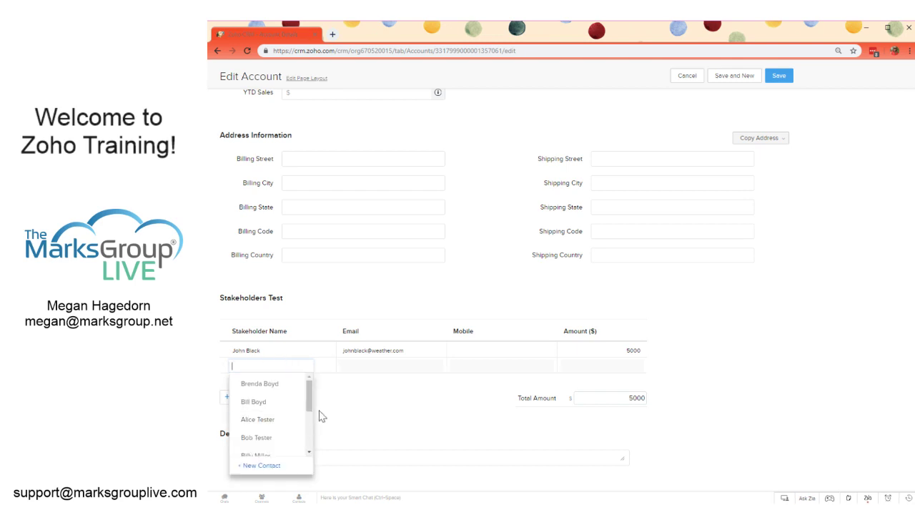
{"action": "left_click_drag", "start_coordinate": [307, 402], "coordinate": [308, 431]}
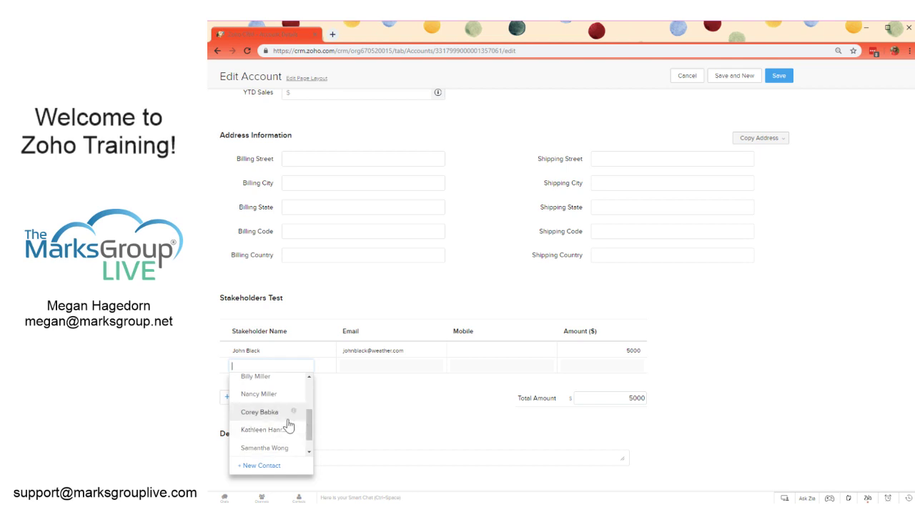
{"action": "left_click", "coordinate": [266, 412]}
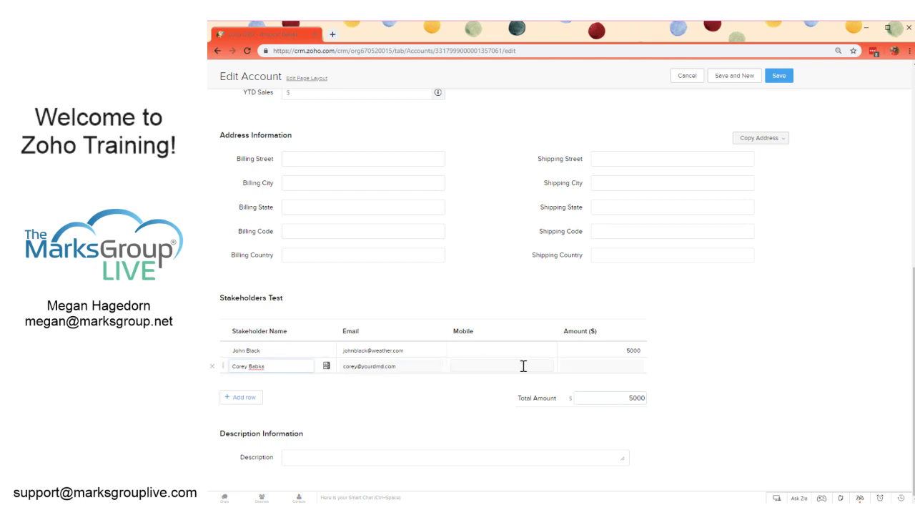
{"action": "left_click", "coordinate": [588, 366]}
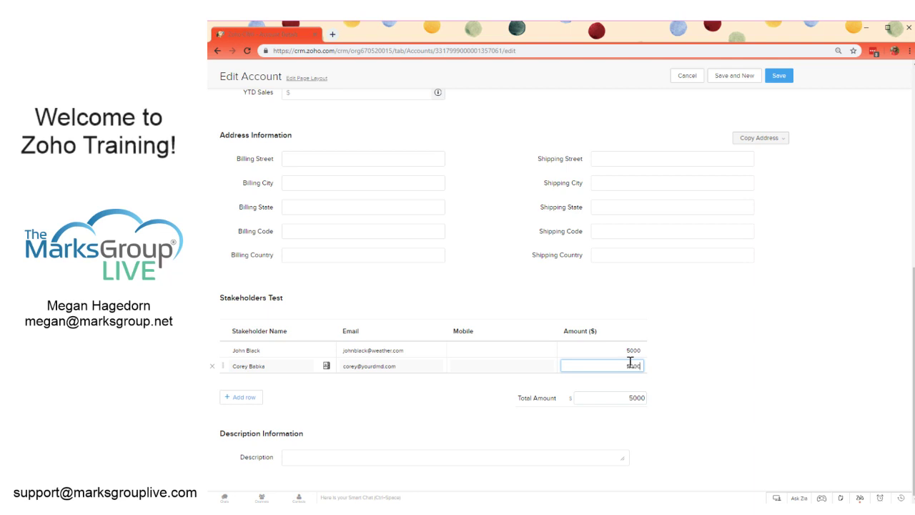
{"action": "left_click", "coordinate": [672, 401]}
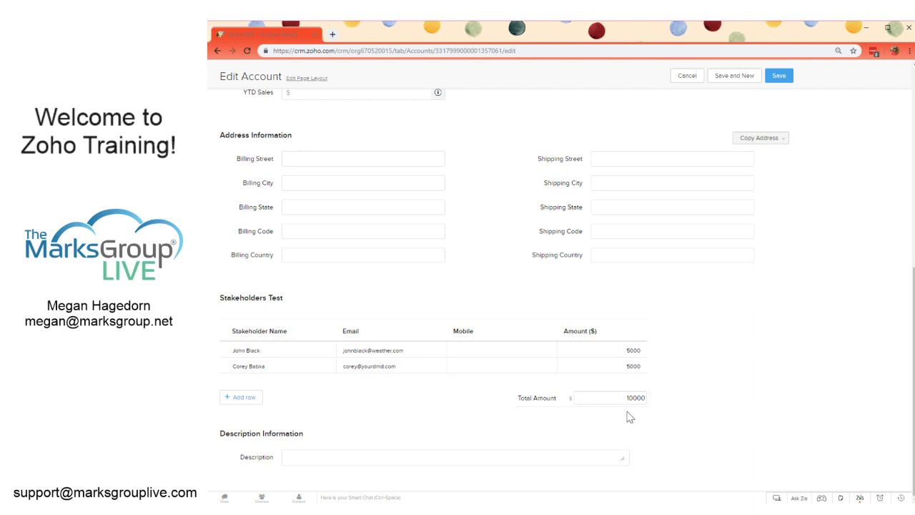
Choose Analyst as Account Type, save the account, and confirm two 5,000 stakeholders total $10,000.00
{"action": "left_click", "coordinate": [781, 82]}
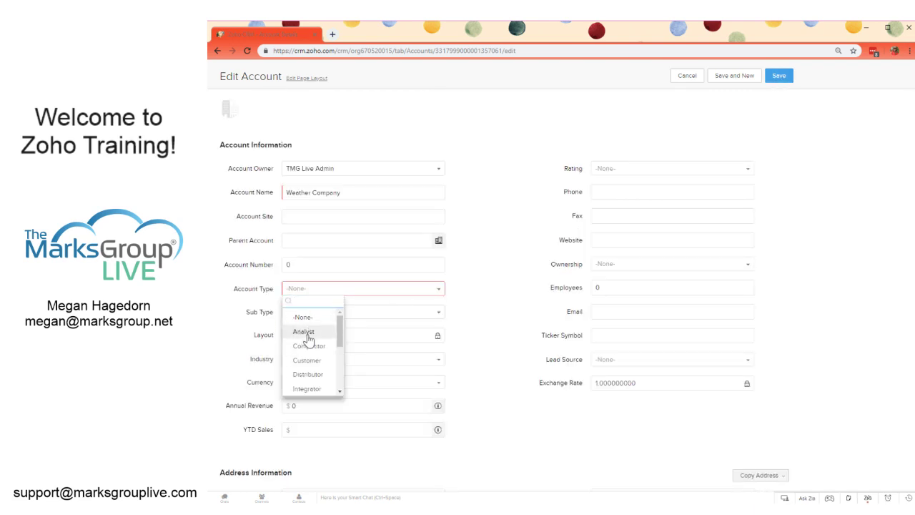
{"action": "left_click", "coordinate": [310, 332]}
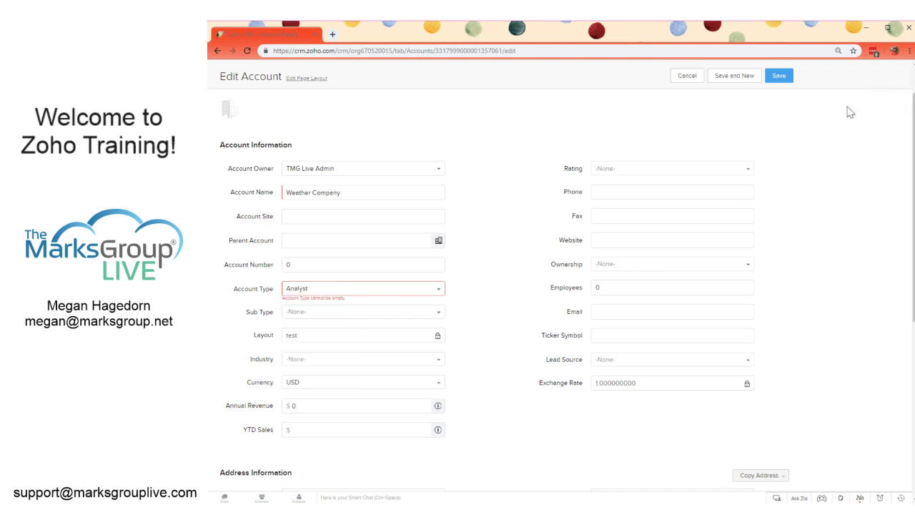
{"action": "left_click", "coordinate": [790, 76]}
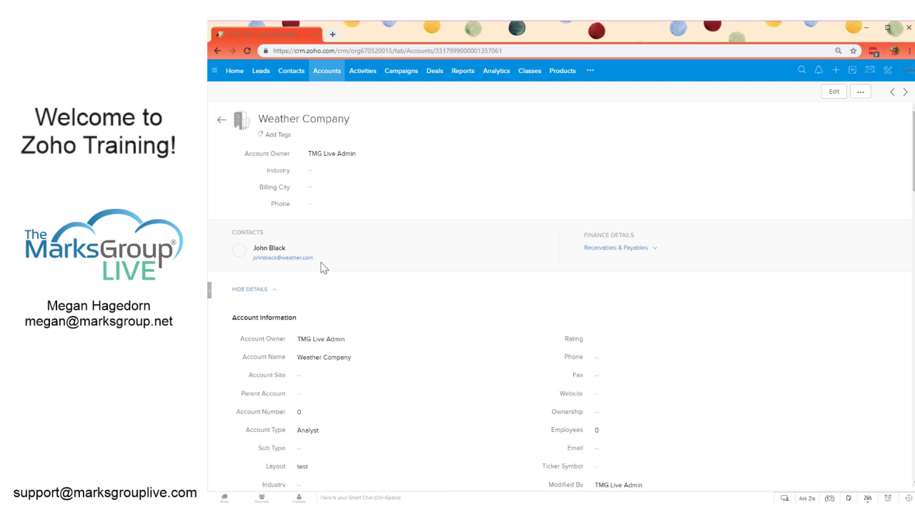
{"action": "scroll", "coordinate": [499, 392], "scroll_direction": "down", "scroll_amount": 10}
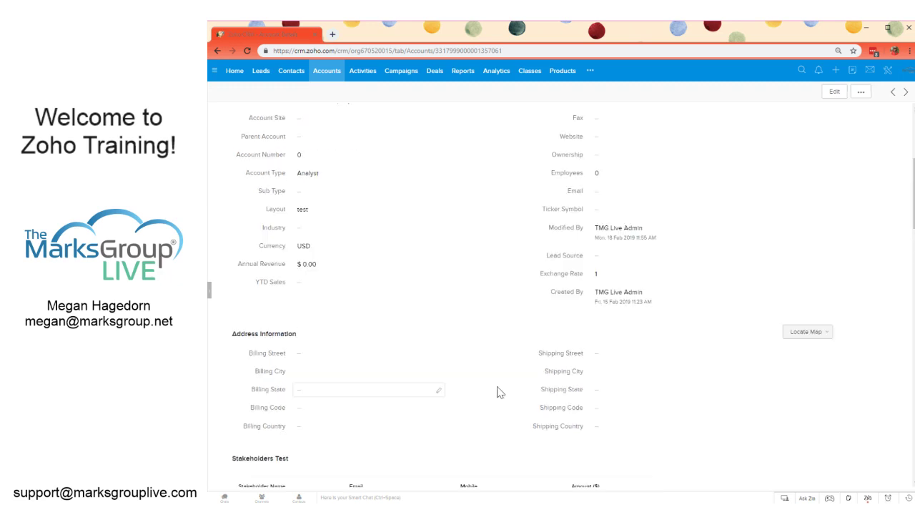
{"action": "scroll", "coordinate": [499, 392], "scroll_direction": "up", "scroll_amount": 2}
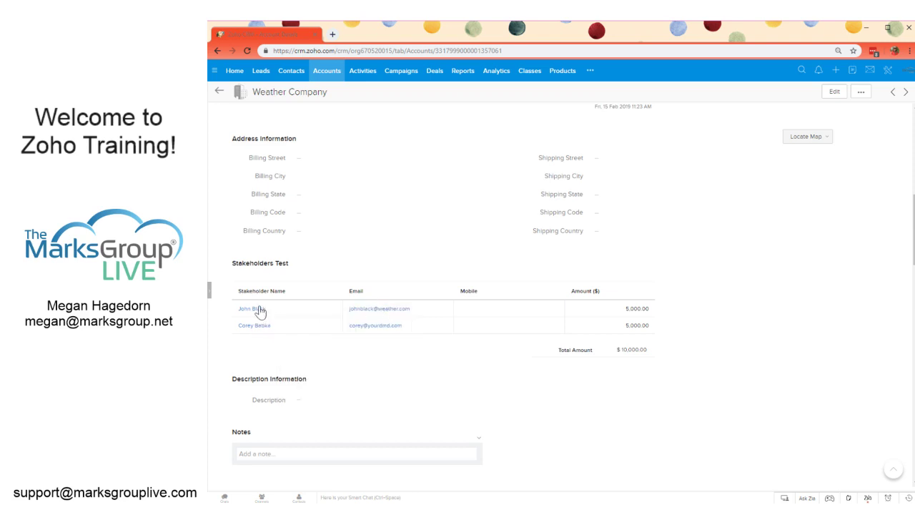
{"action": "mouse_move", "coordinate": [259, 314]}
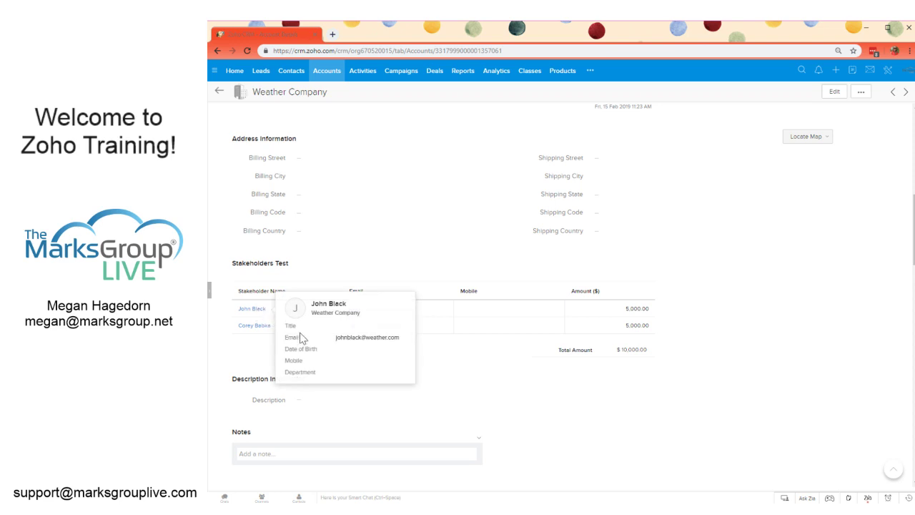